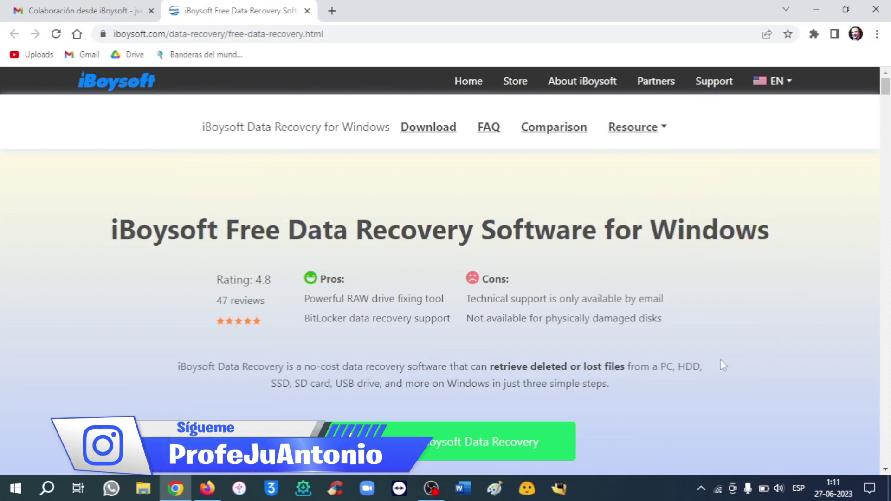
# - Examine the product description on the iBoysoft page for the supported devices and the three-step recovery claim
pyautogui.moveTo(488, 368); pyautogui.dragTo(585, 367)
pyautogui.click(670, 365)
pyautogui.doubleClick(668, 367)
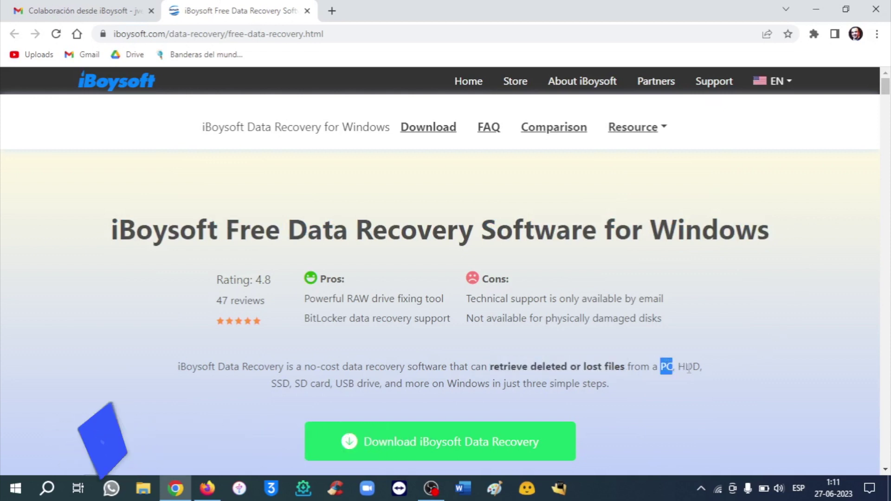
pyautogui.doubleClick(688, 367)
pyautogui.doubleClick(280, 383)
pyautogui.doubleClick(302, 384)
pyautogui.doubleClick(343, 384)
pyautogui.click(381, 381)
pyautogui.moveTo(400, 383); pyautogui.dragTo(616, 390)
pyautogui.click(621, 390)
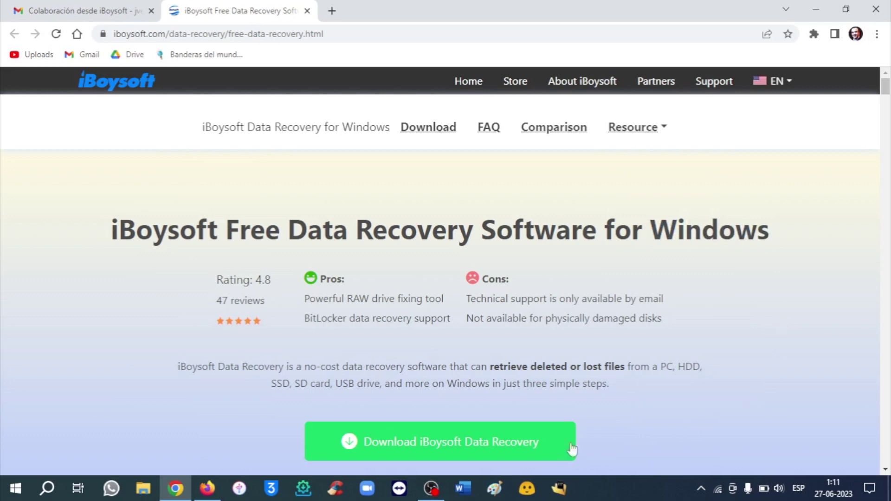
# - Download the iBoysoft Data Recovery installer and run its copy on the desktop as administrator
pyautogui.click(528, 450)
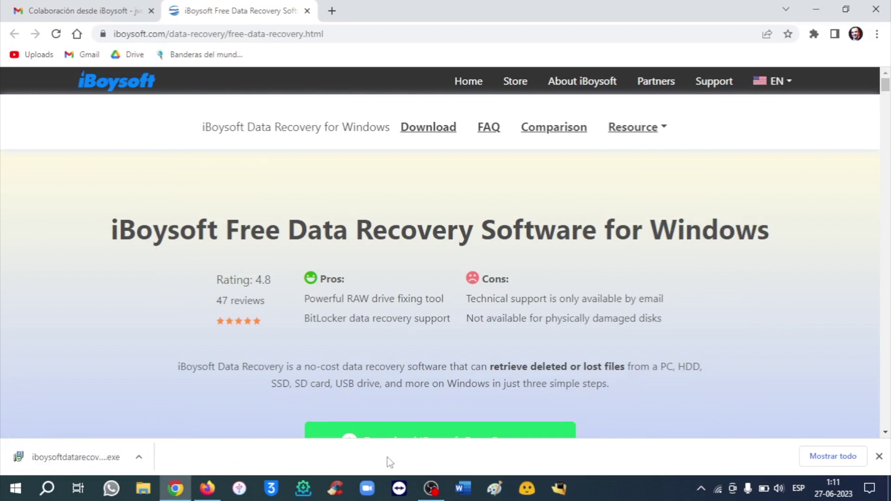
pyautogui.click(889, 488)
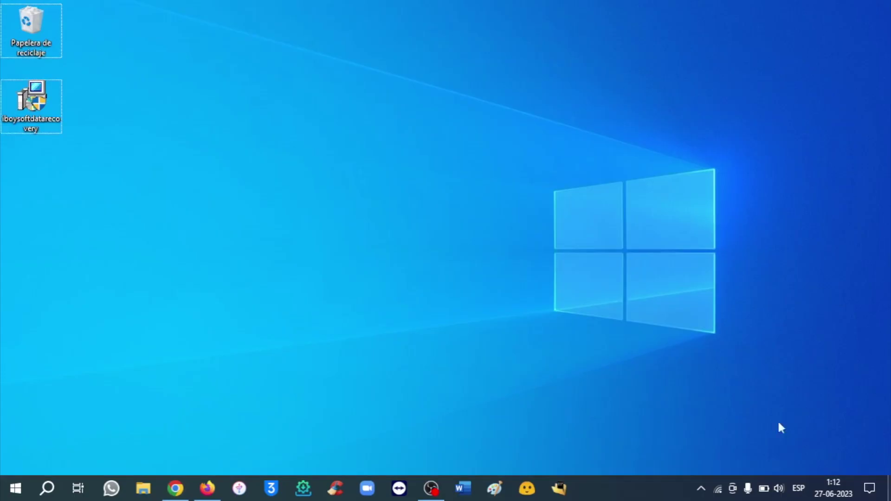
pyautogui.rightClick(38, 92)
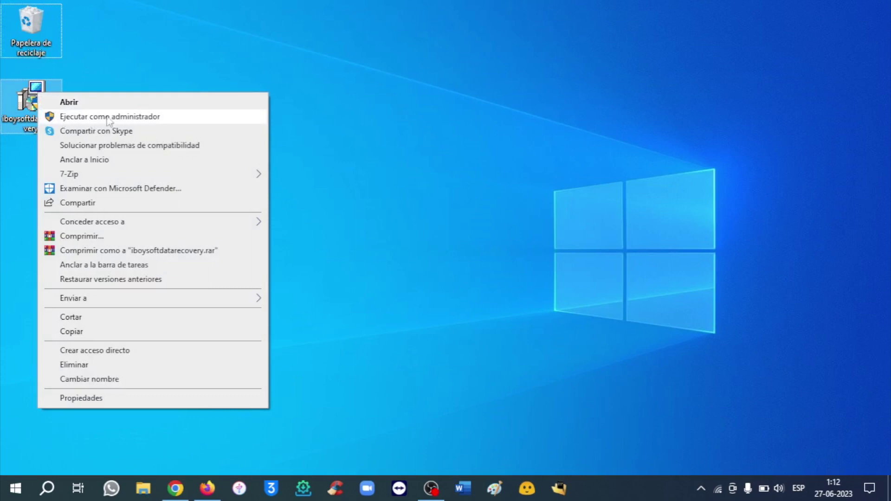
pyautogui.click(167, 118)
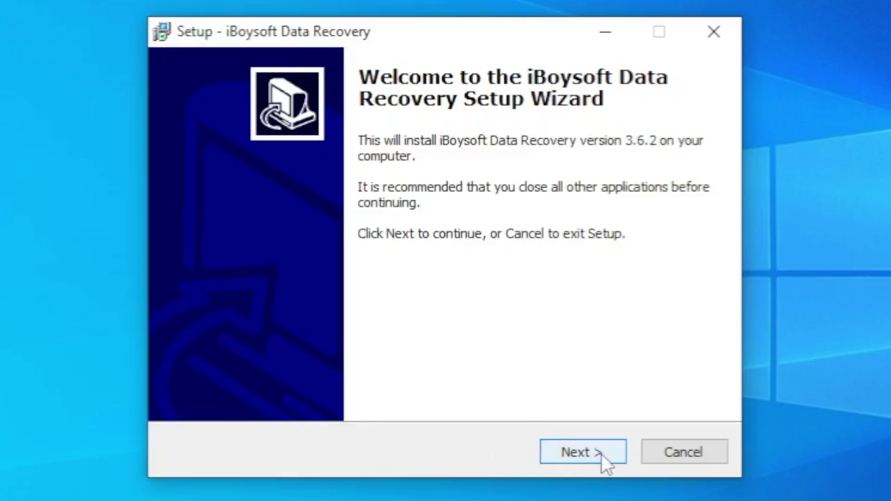
# - Install iBoysoft Data Recovery, accepting the license agreement and keeping the default folders, and launch it when setup finishes
pyautogui.click(530, 350)
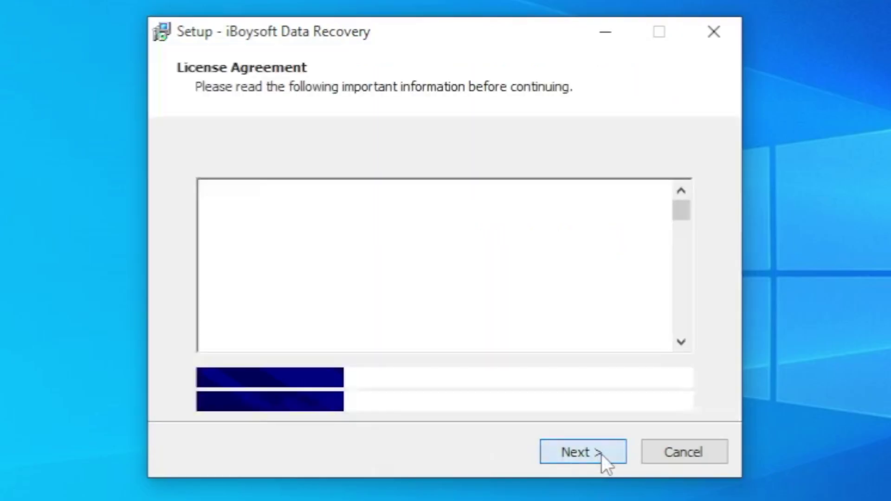
pyautogui.click(299, 377)
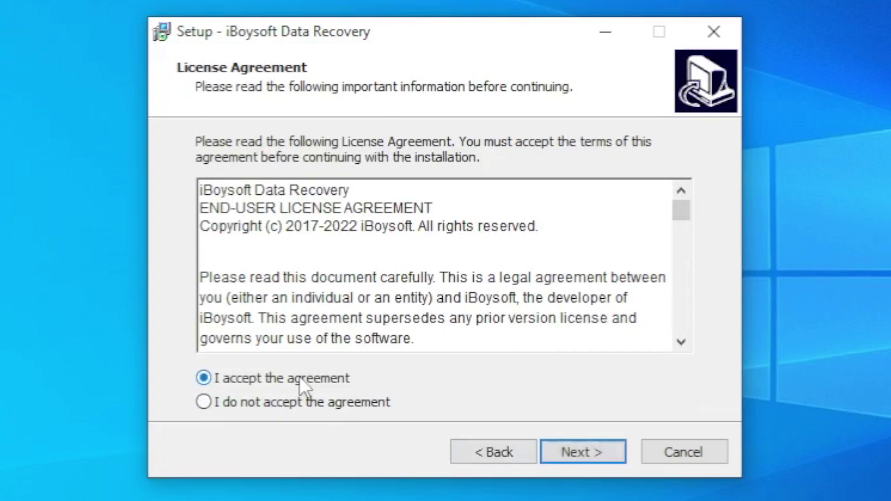
pyautogui.click(594, 452)
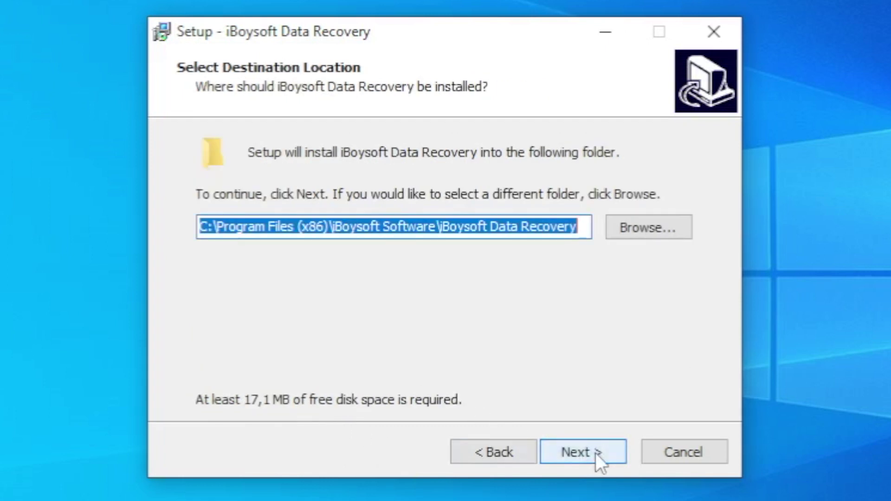
pyautogui.click(595, 453)
pyautogui.click(595, 453)
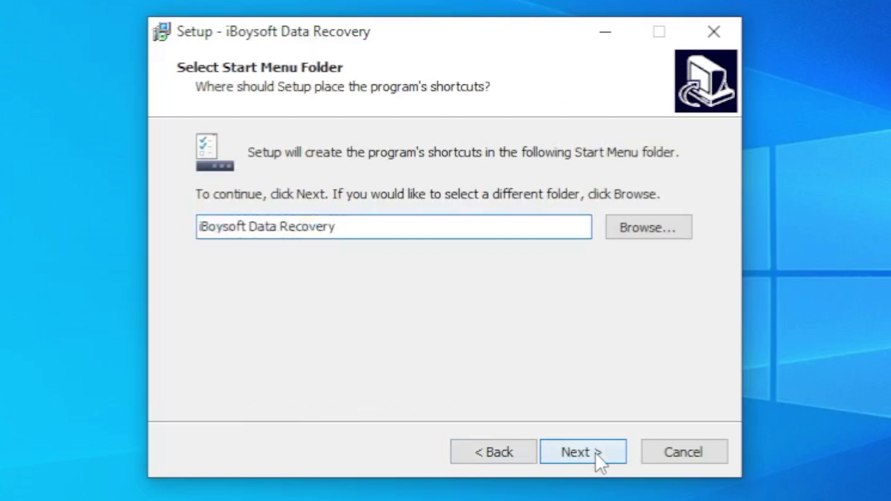
pyautogui.click(595, 453)
pyautogui.click(595, 452)
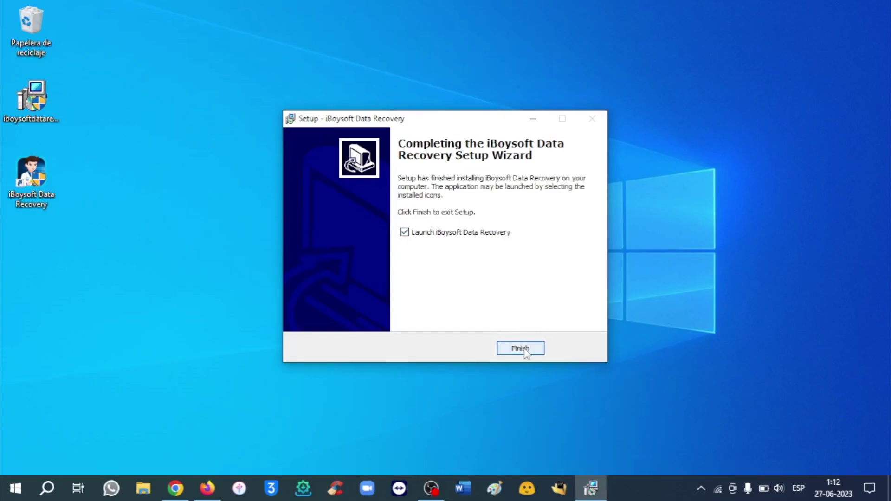
pyautogui.click(583, 451)
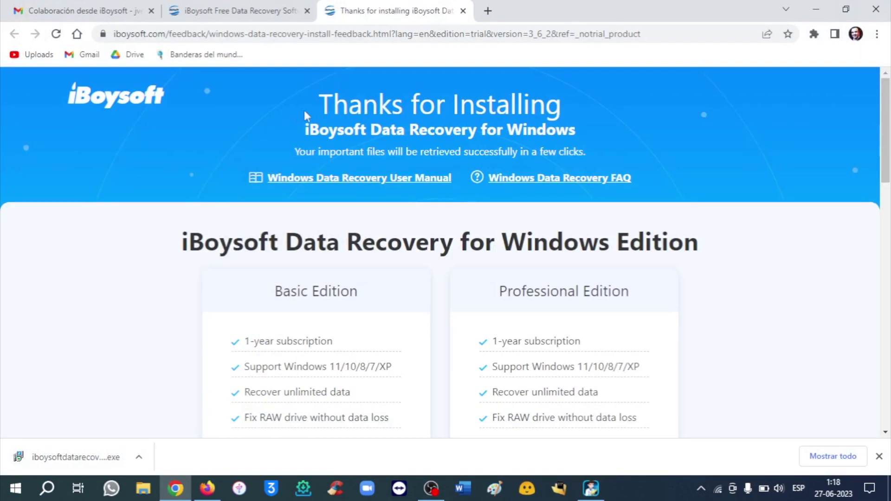
# - Minimize the browser with the installation thank-you page and open the Data Recovery module in iBoysoft Data Recovery
pyautogui.moveTo(322, 98); pyautogui.dragTo(559, 98)
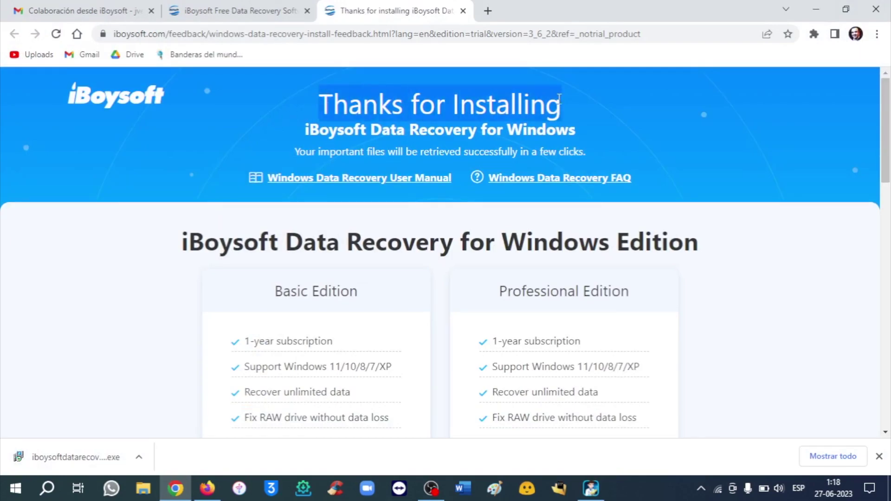
pyautogui.click(818, 7)
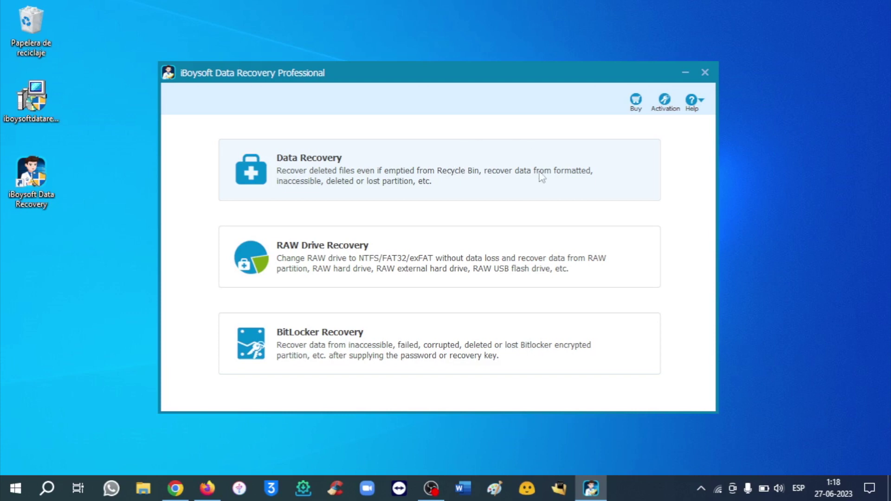
pyautogui.click(412, 180)
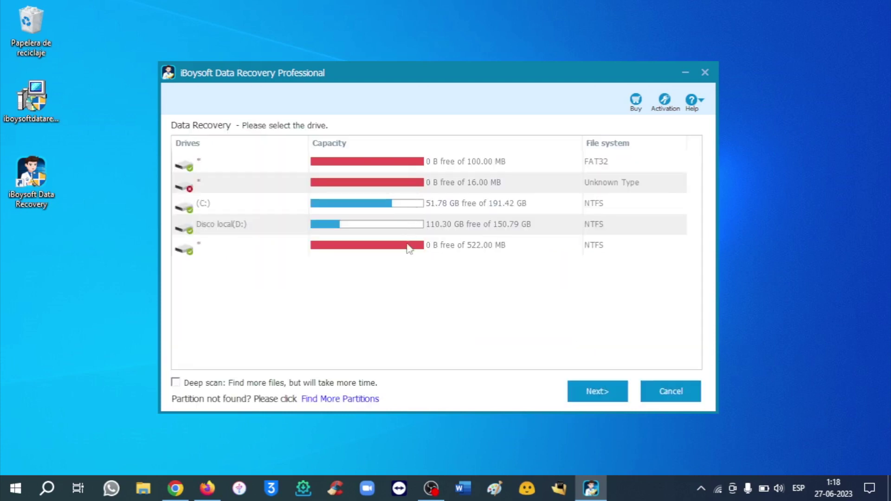
# - Select the drive Disco local(D:) and start scanning it with the deep scan option enabled
pyautogui.click(396, 210)
pyautogui.click(401, 225)
pyautogui.click(409, 211)
pyautogui.click(408, 227)
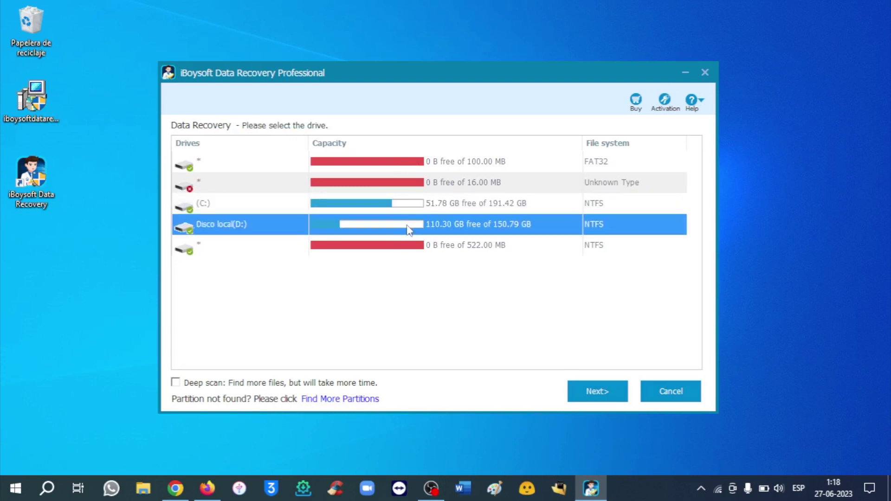
pyautogui.click(175, 383)
pyautogui.click(276, 320)
pyautogui.click(597, 391)
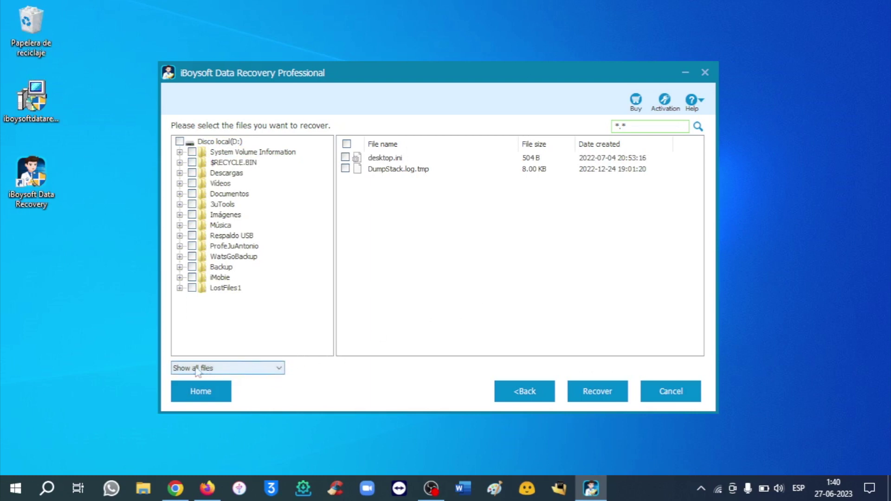
# - Filter the scan results to deleted files only and mark iboysoftdatarecovery.exe in the Descargas folder for recovery
pyautogui.click(263, 370)
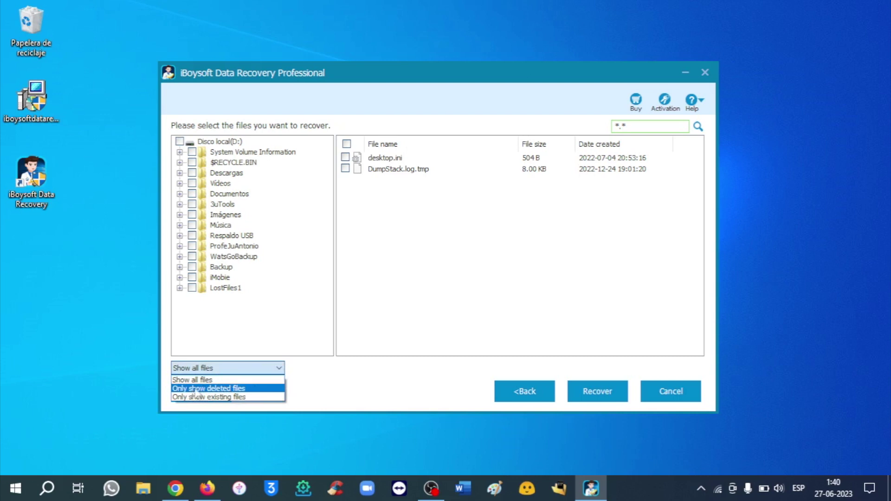
pyautogui.click(259, 389)
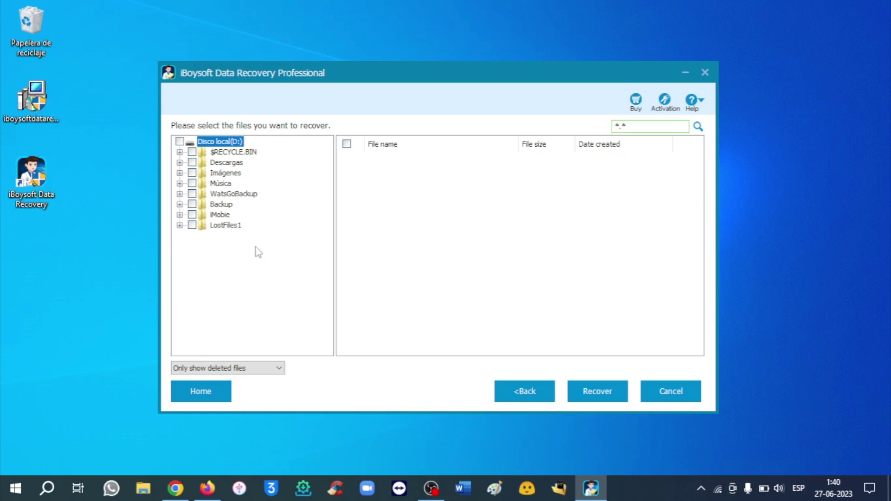
pyautogui.click(227, 163)
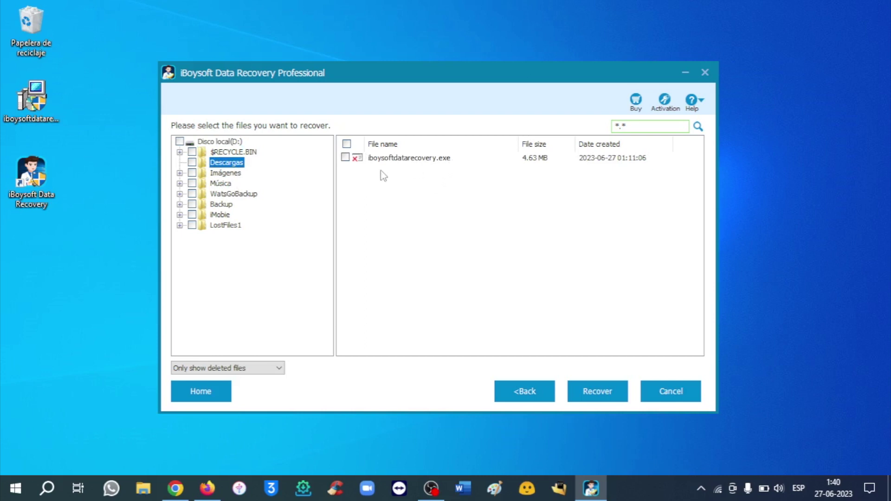
pyautogui.click(345, 158)
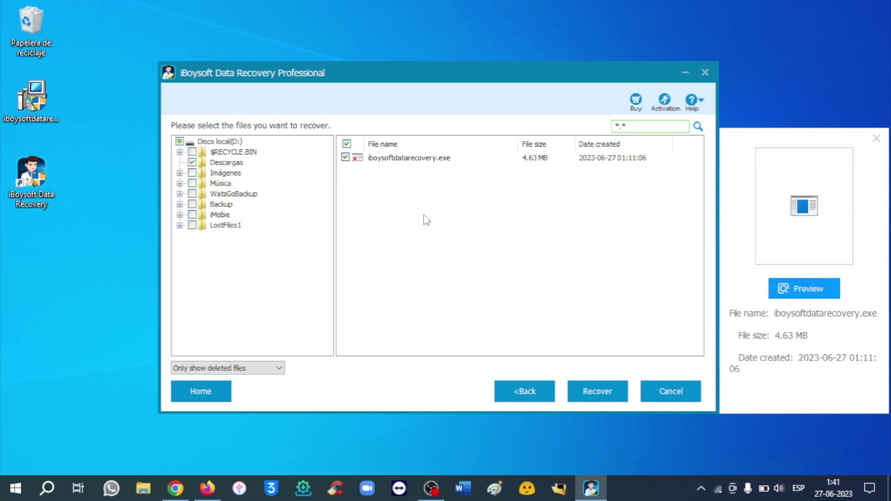
pyautogui.click(421, 162)
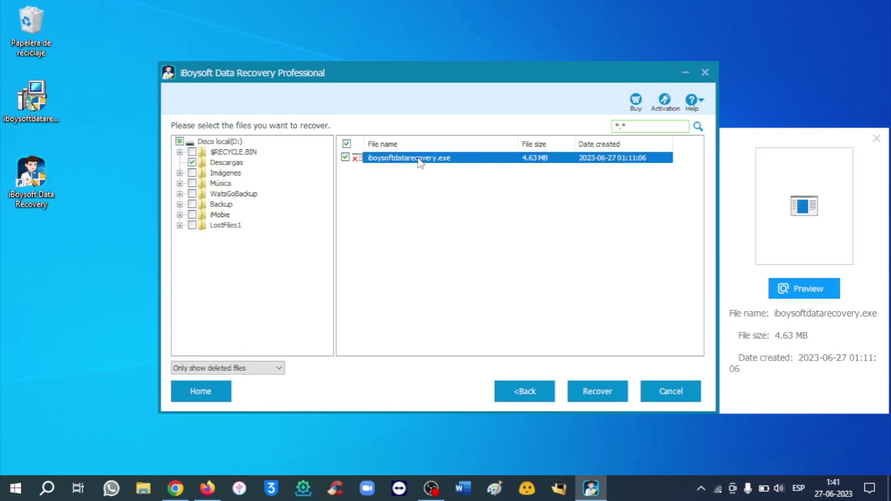
# - Recover the marked file to the desktop (Escritorio) and dismiss the completion message
pyautogui.click(597, 393)
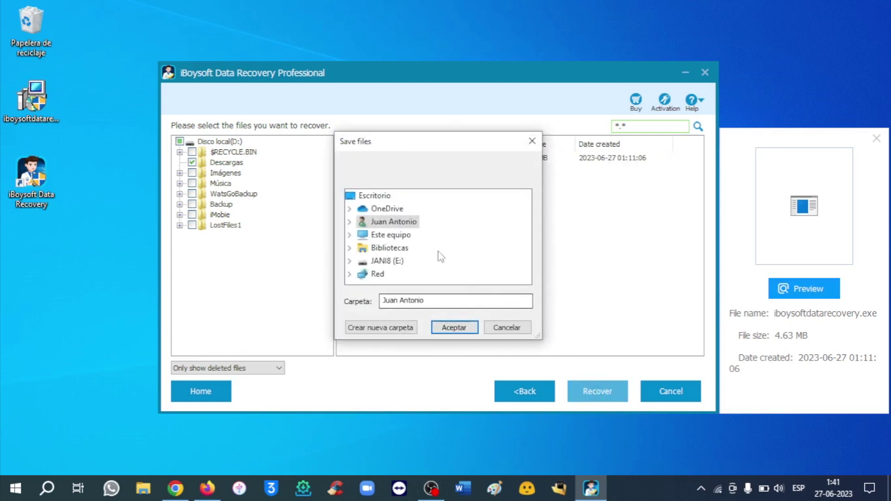
pyautogui.click(385, 195)
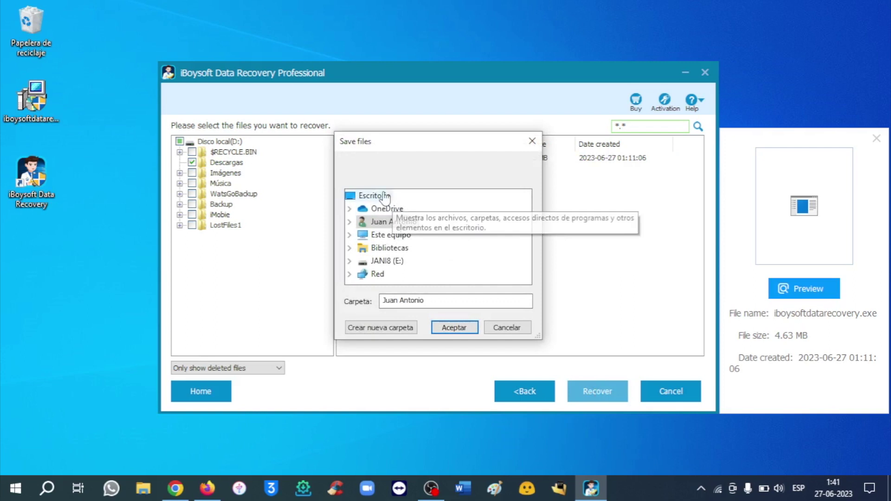
pyautogui.click(461, 329)
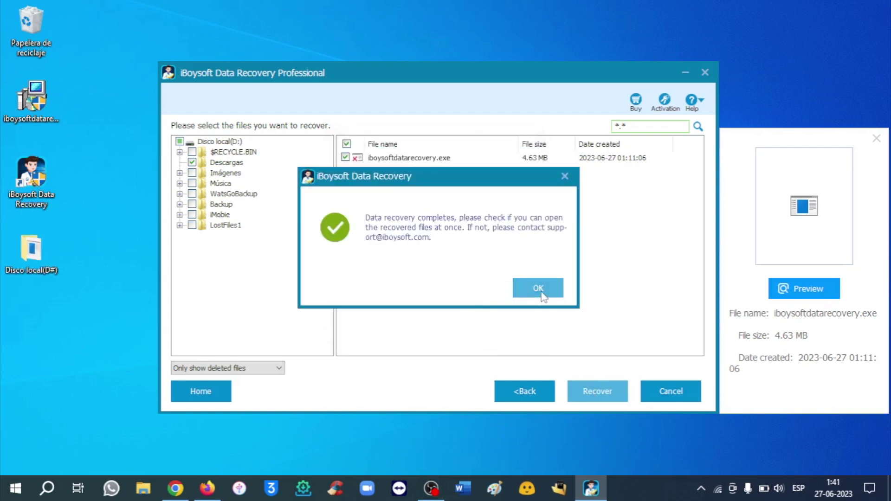
pyautogui.click(539, 291)
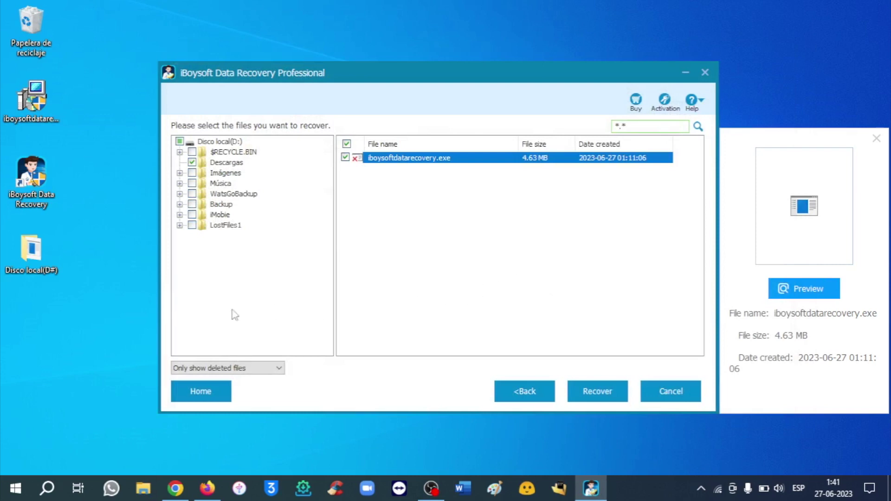
# - Open the Disco local(D#) folder on the desktop to check the recovered file, and close the folder again
pyautogui.click(34, 250)
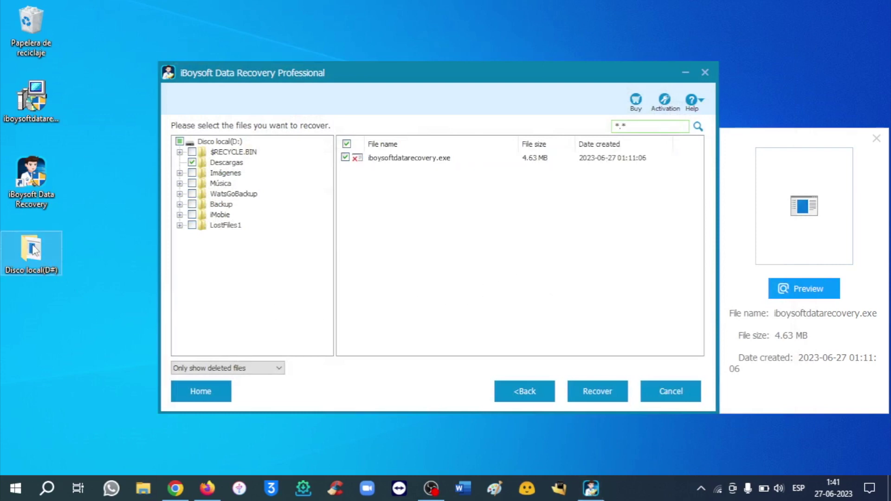
pyautogui.doubleClick(34, 251)
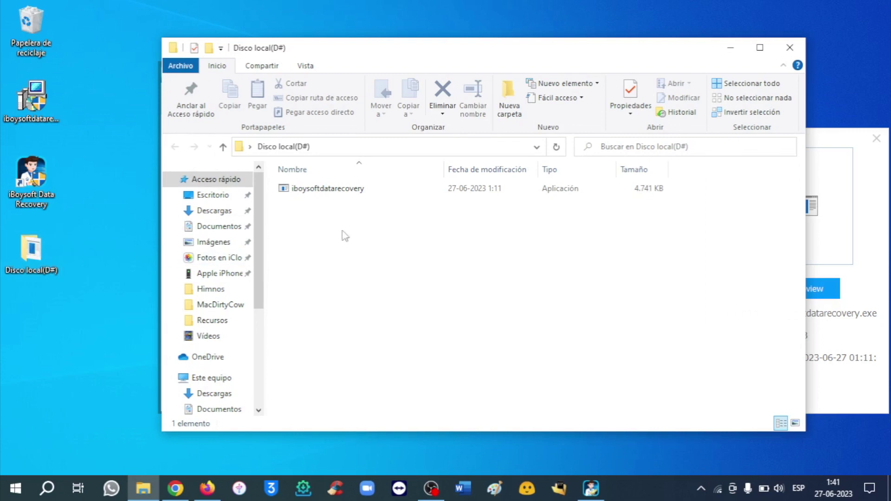
pyautogui.click(346, 199)
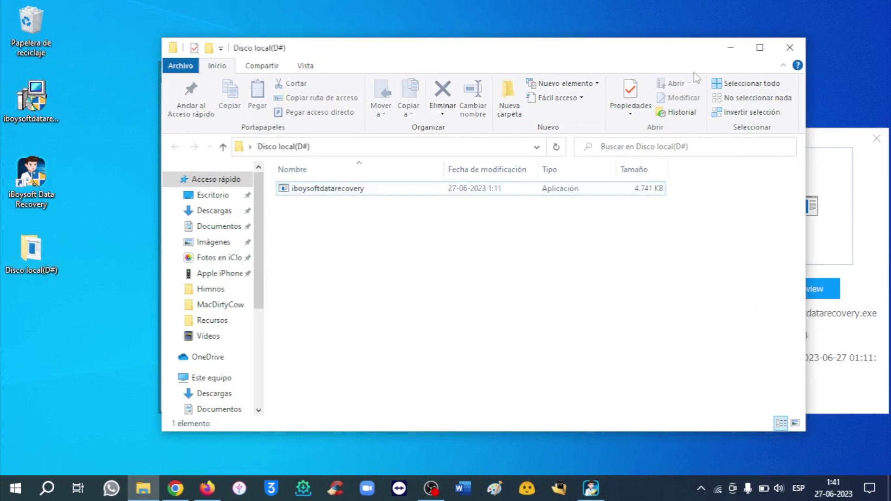
pyautogui.click(789, 48)
pyautogui.click(442, 303)
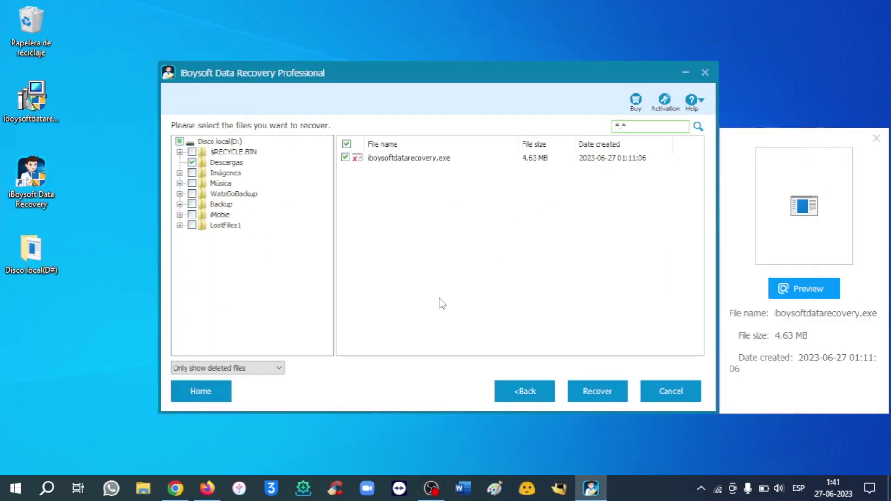
# - Expand $RECYCLE.BIN, open its subfolder of deleted files and sort the files by size, largest first
pyautogui.doubleClick(248, 153)
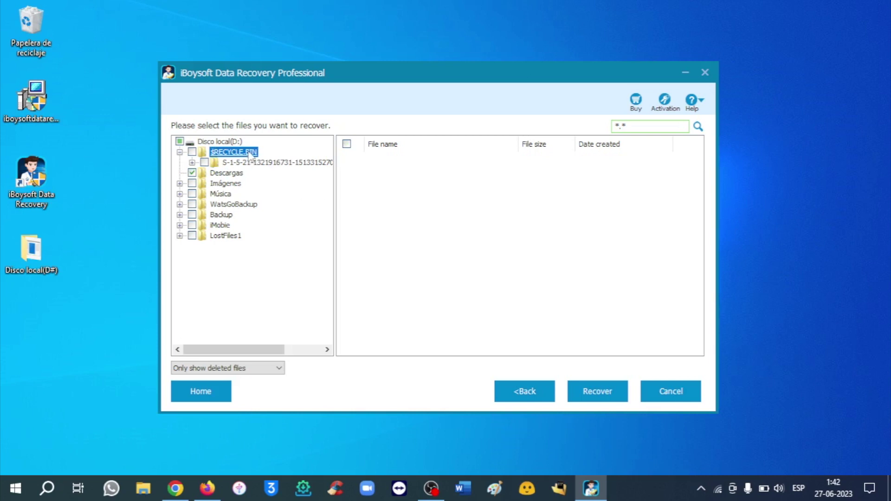
pyautogui.doubleClick(252, 163)
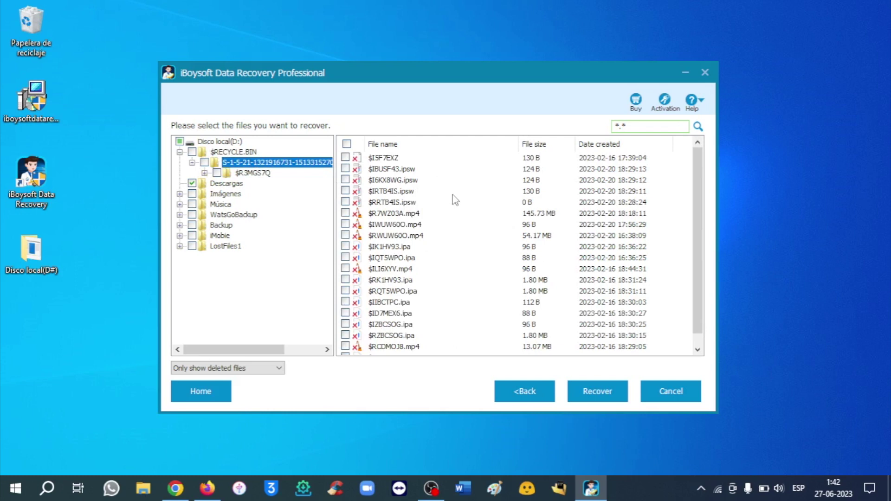
pyautogui.click(559, 145)
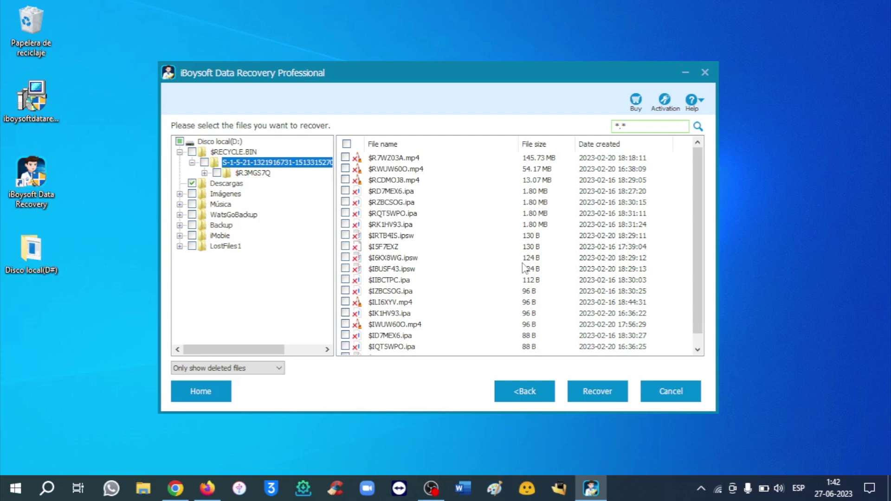
# - Inspect the deleted .ipa files in the recycle bin subfolder and mark $RZBCSOG.ipa for recovery
pyautogui.click(420, 213)
pyautogui.click(420, 202)
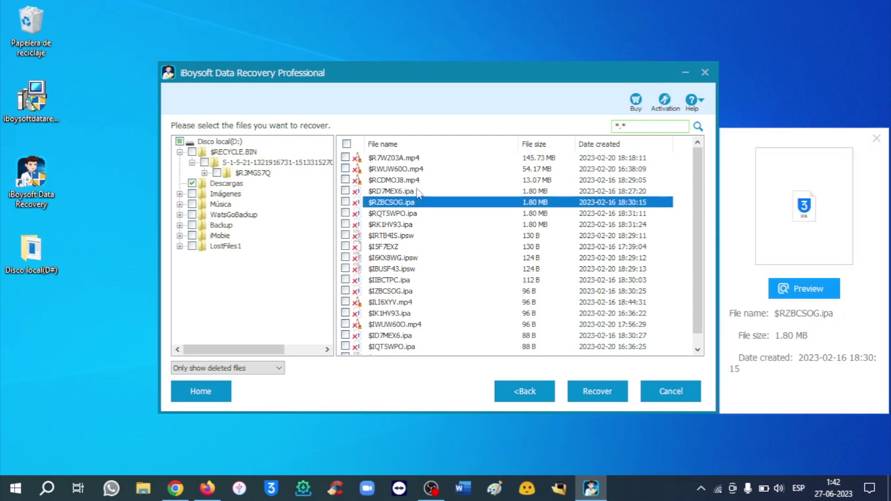
pyautogui.click(419, 192)
pyautogui.click(345, 201)
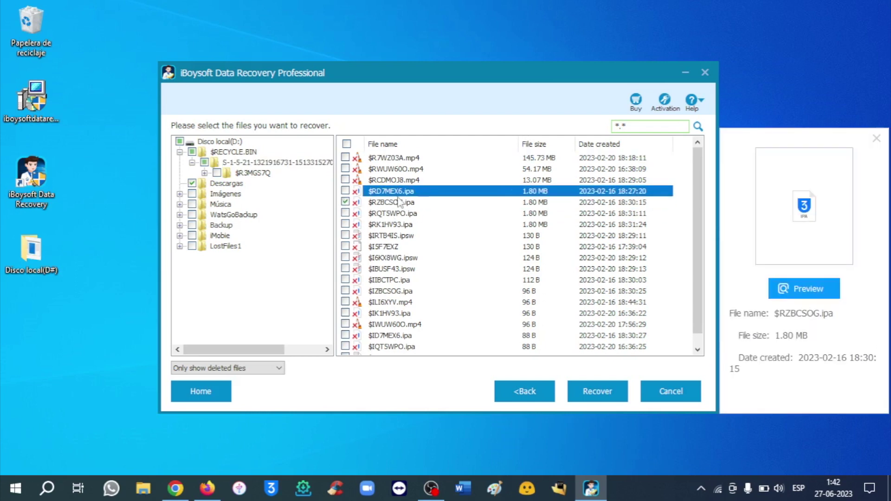
# - Mark $RCDMOJ8.mp4 for recovery and check the details of the $RQT5WPO.ipa and $RZBCSOG.ipa files
pyautogui.click(345, 180)
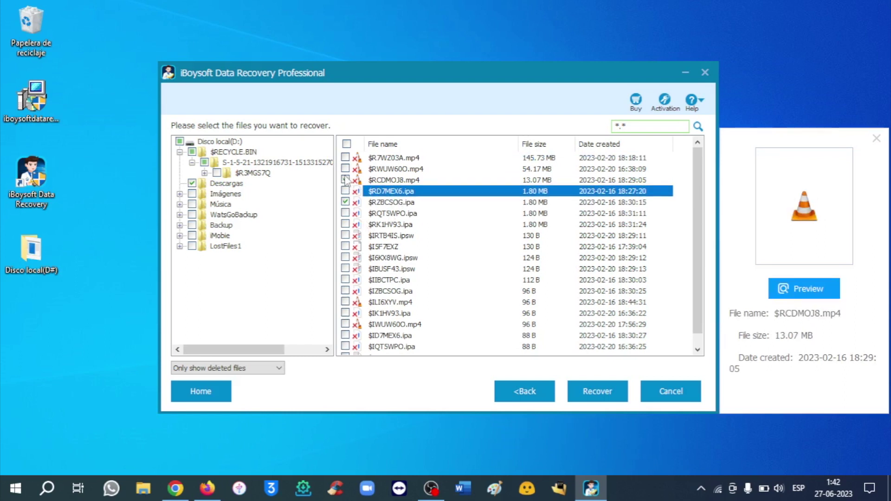
pyautogui.click(411, 180)
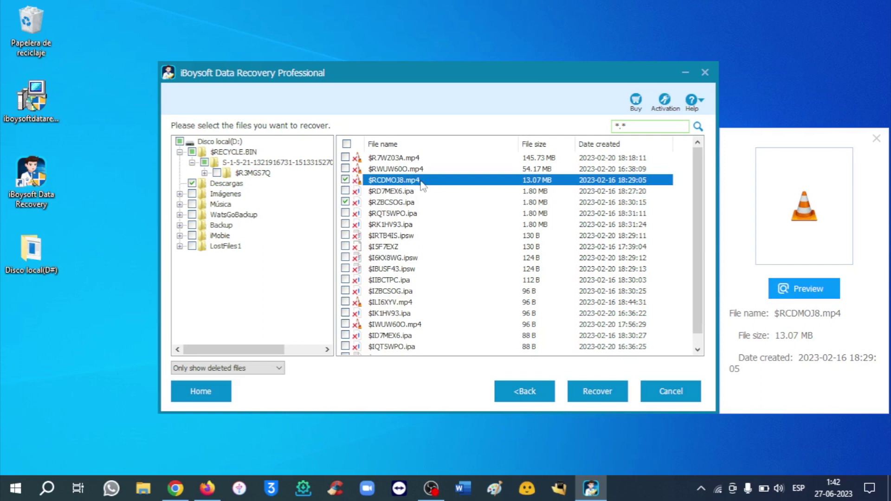
pyautogui.click(420, 214)
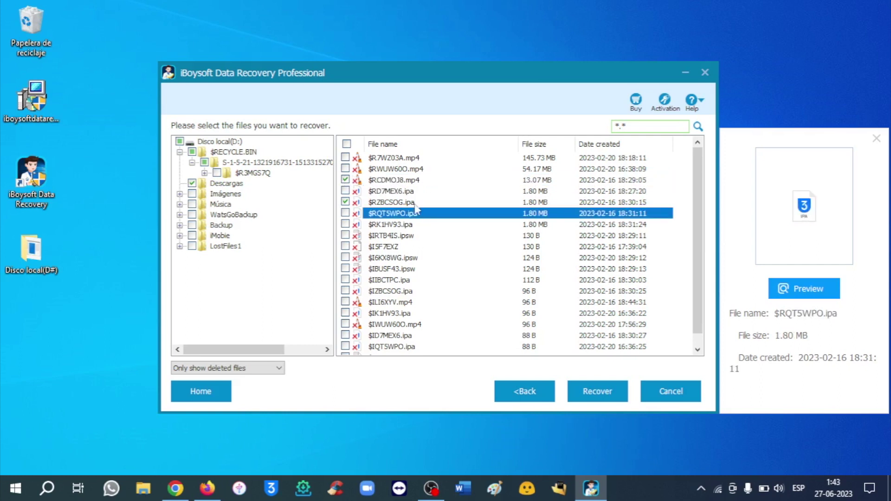
pyautogui.click(410, 203)
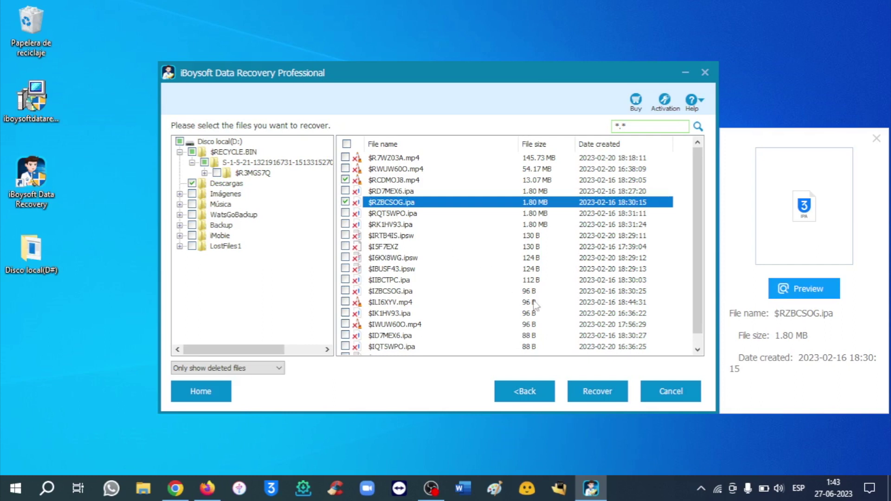
# - Recover the marked .mp4 and .ipa files to the desktop (Escritorio) and dismiss the completion message
pyautogui.click(616, 398)
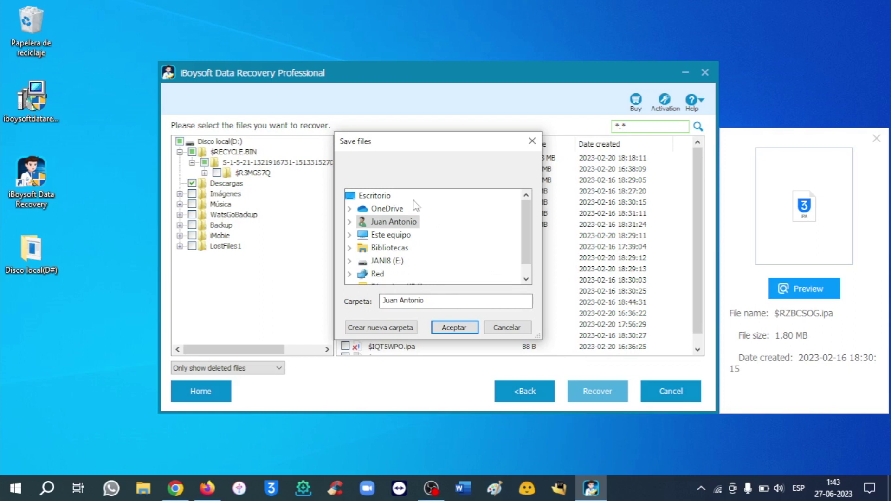
pyautogui.click(375, 195)
pyautogui.click(462, 332)
pyautogui.click(525, 290)
# - Open the Disco local(D#) folder on the desktop, check the recovered video and app files, and close the folder
pyautogui.doubleClick(31, 251)
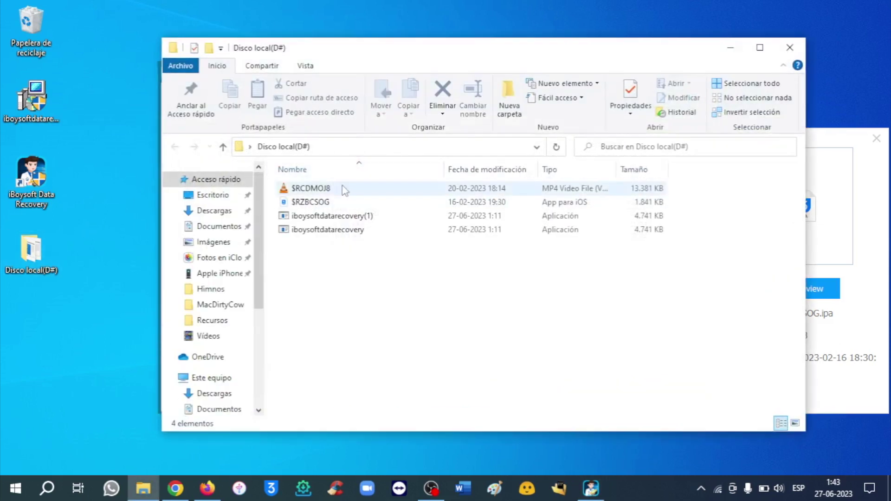
pyautogui.click(342, 189)
pyautogui.click(343, 202)
pyautogui.click(349, 216)
pyautogui.click(357, 229)
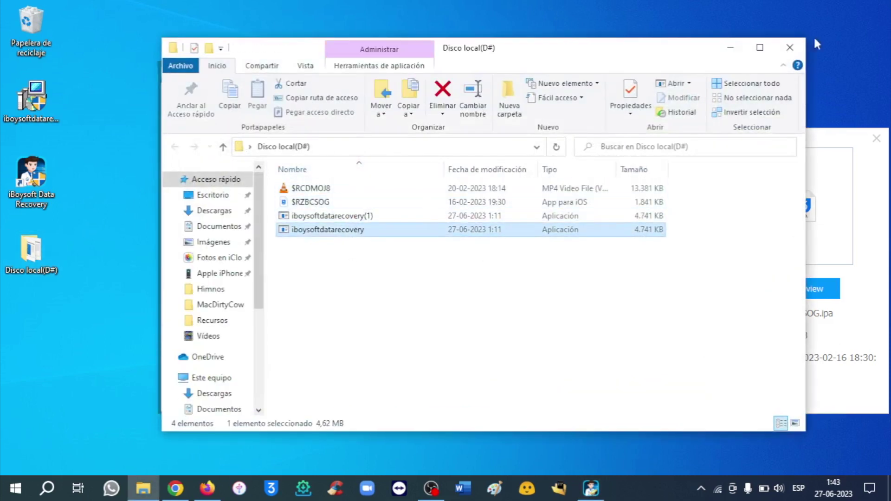
pyautogui.click(789, 47)
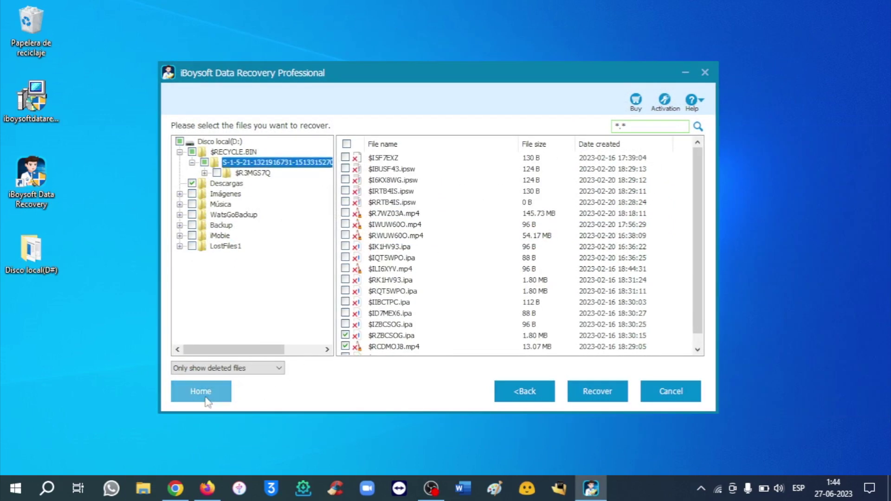
# - Return to the recovery program's start screen and scan drive C: with RAW Drive Recovery
pyautogui.click(204, 394)
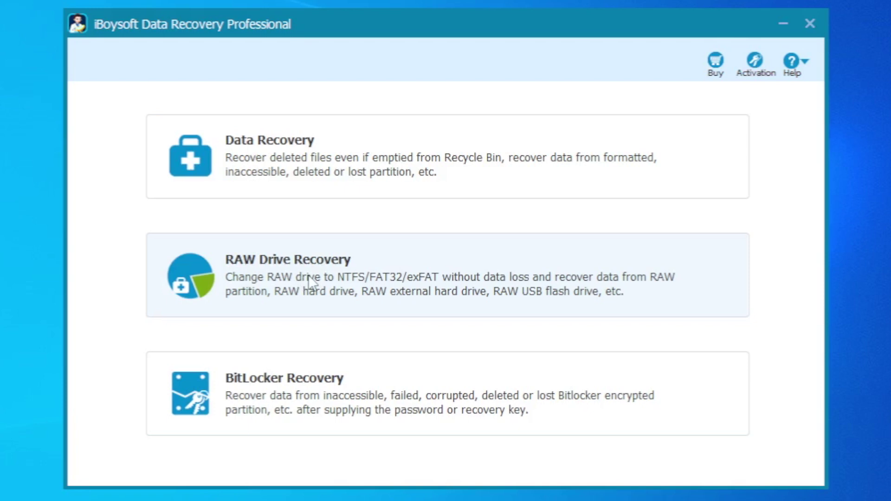
pyautogui.click(407, 272)
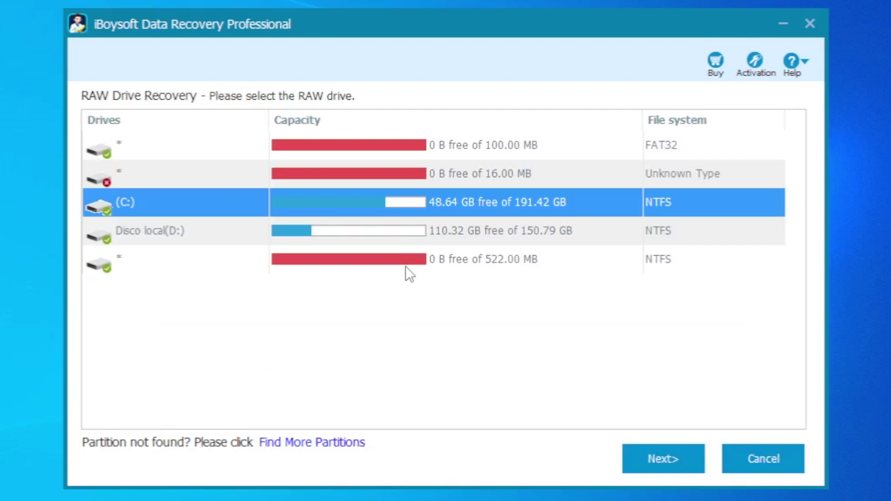
pyautogui.click(422, 223)
pyautogui.click(422, 202)
pyautogui.click(664, 453)
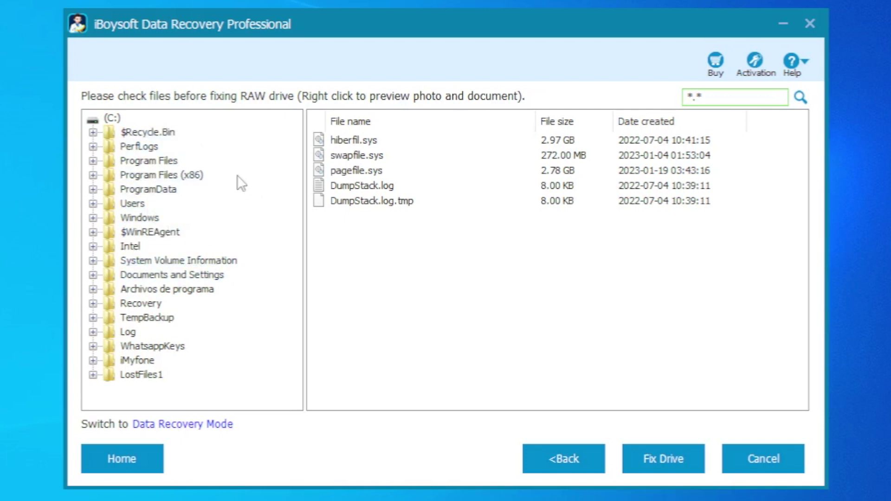
# - Check the Desktop folder of the user's profile under Users on drive C:, and run the RAW drive fix
pyautogui.click(94, 204)
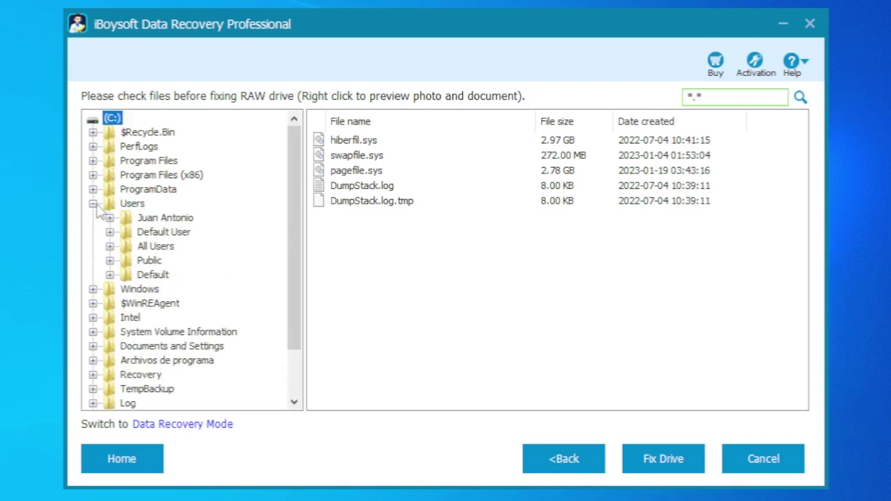
pyautogui.click(148, 220)
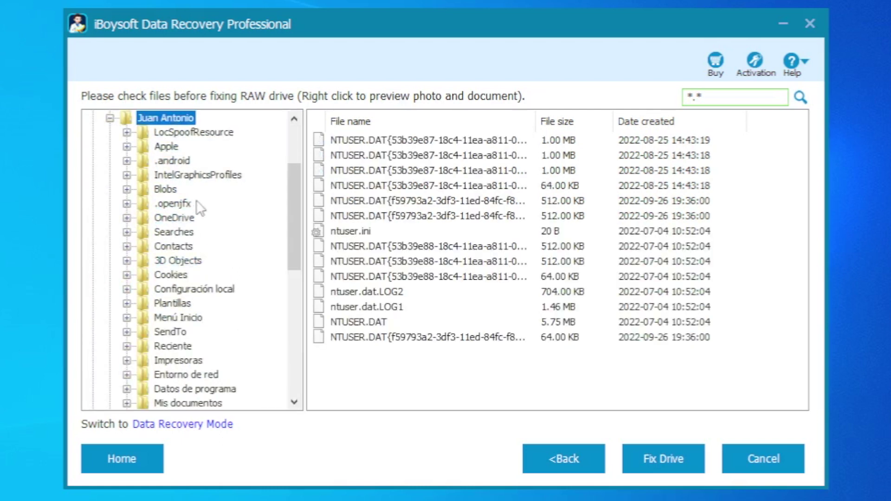
pyautogui.scroll(-1, 194, 291)
pyautogui.scroll(-1, 194, 292)
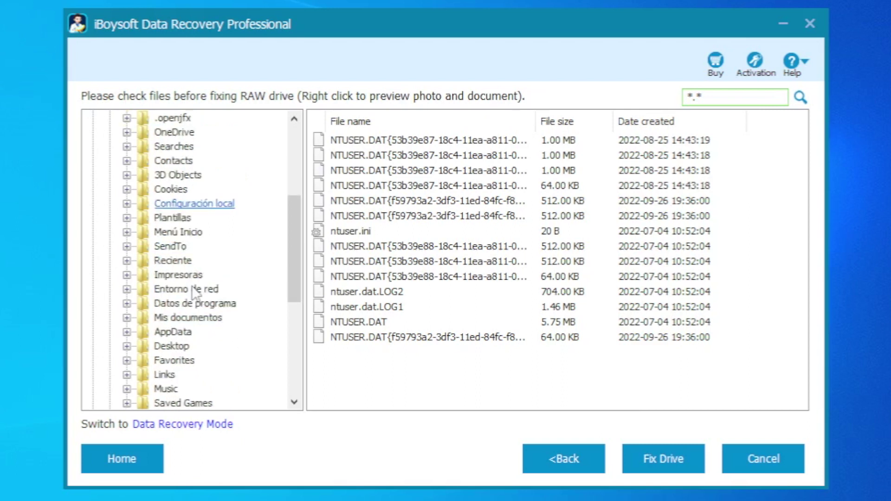
pyautogui.click(172, 345)
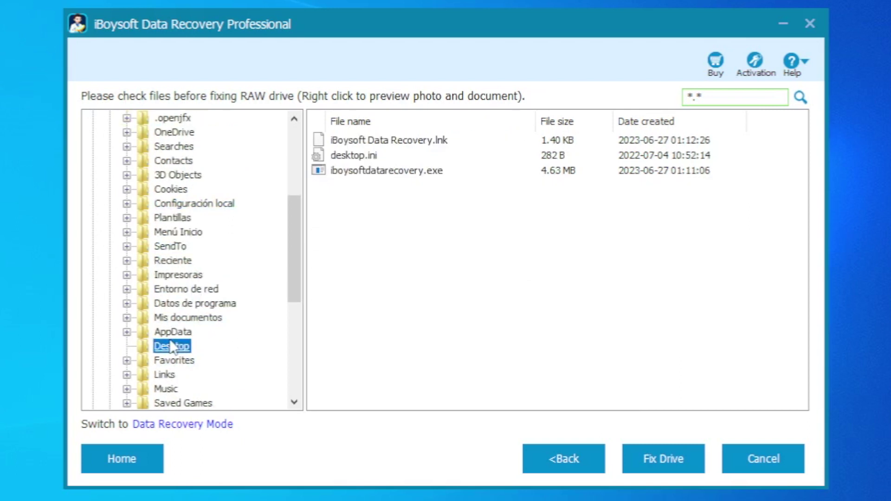
pyautogui.click(673, 463)
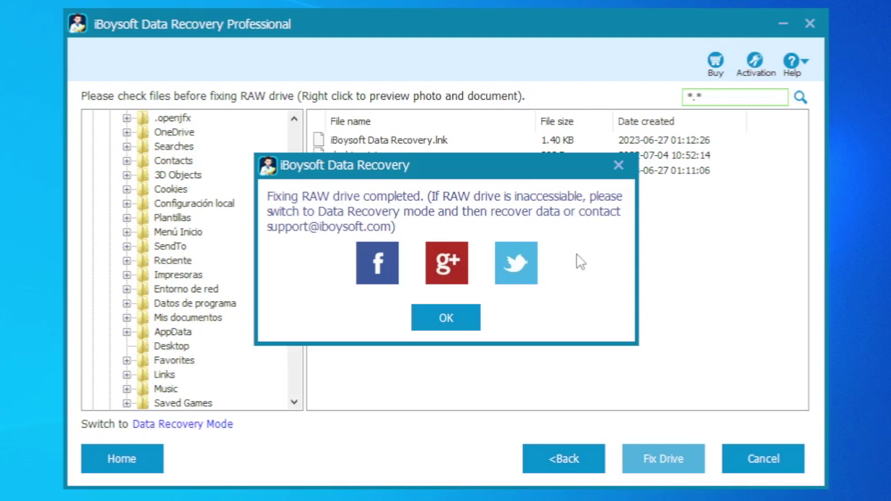
pyautogui.click(446, 318)
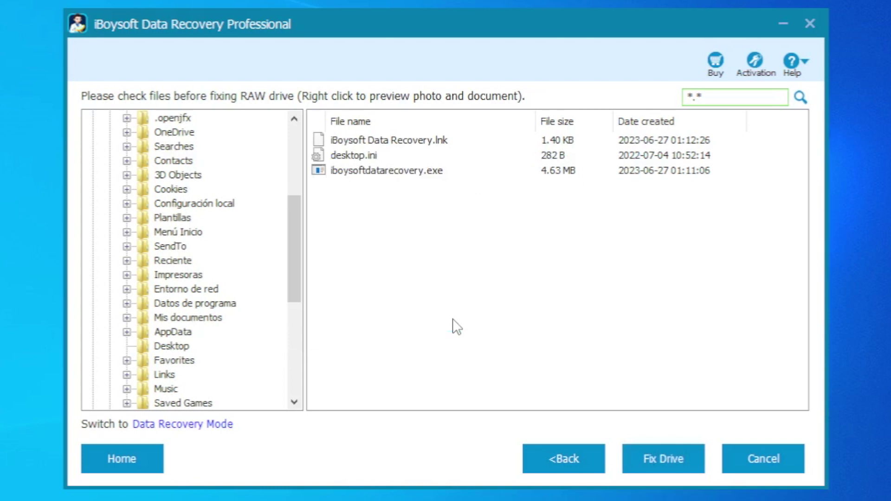
# - Collapse the Users folder, select the root of drive C: and run the RAW drive fix again
pyautogui.scroll(4, 227, 258)
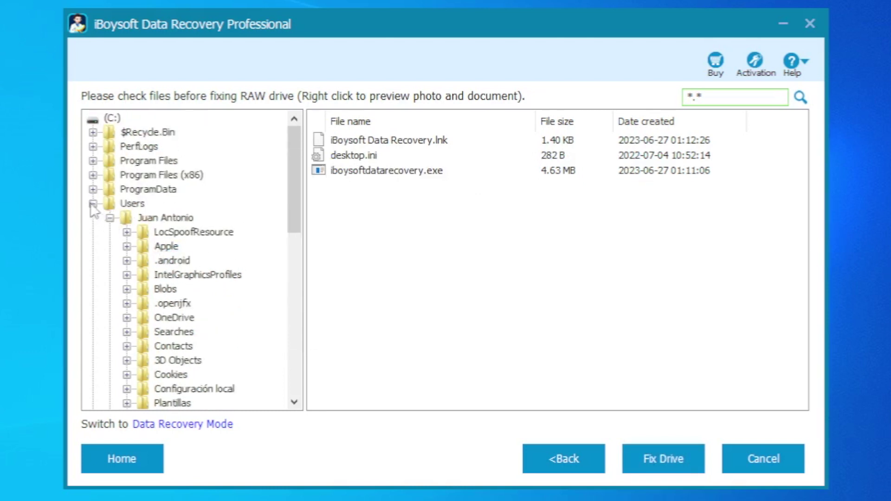
pyautogui.click(93, 204)
pyautogui.click(112, 119)
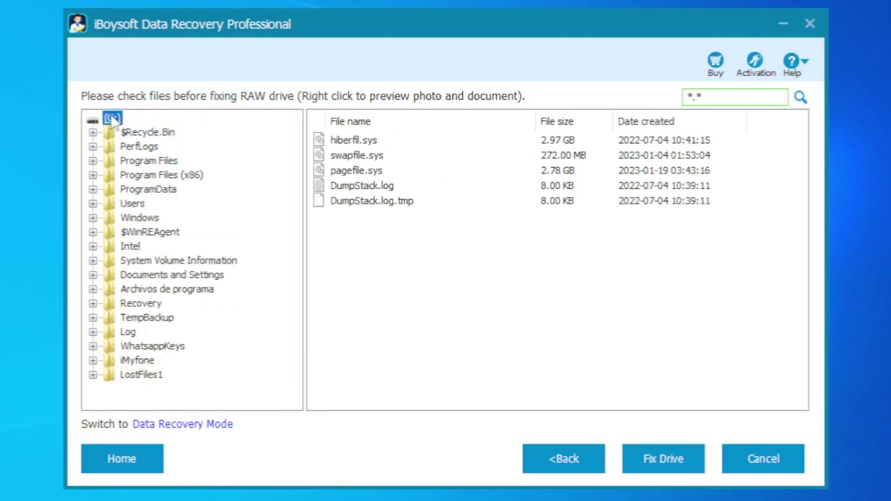
pyautogui.click(652, 451)
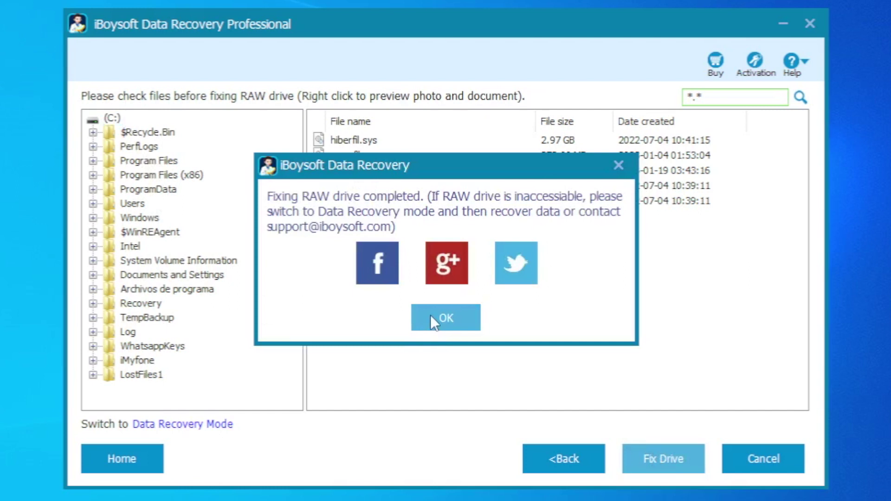
pyautogui.click(430, 315)
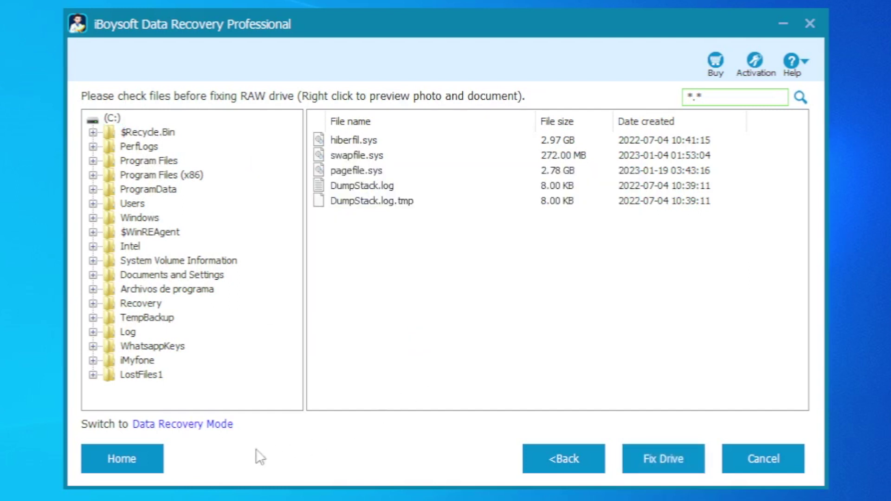
# - Switch to Data Recovery Mode and mark DumpStack.log and swapfile.sys on drive C: for recovery
pyautogui.click(203, 424)
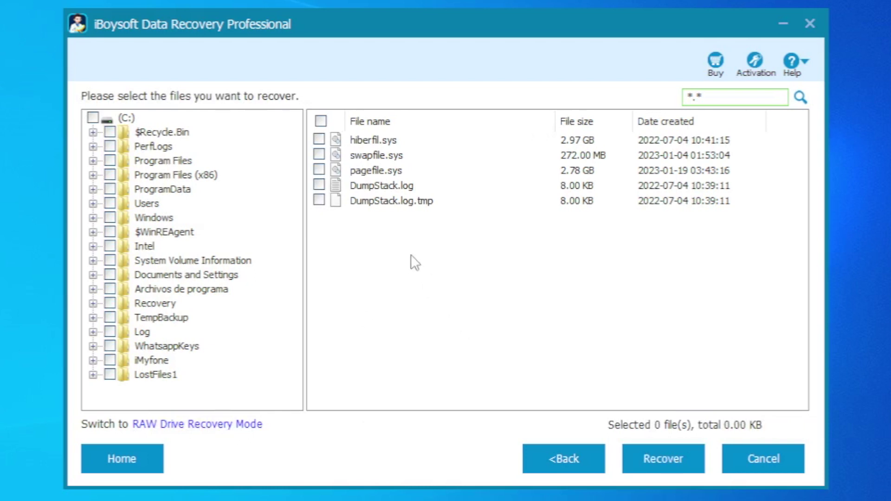
pyautogui.click(319, 185)
pyautogui.click(319, 155)
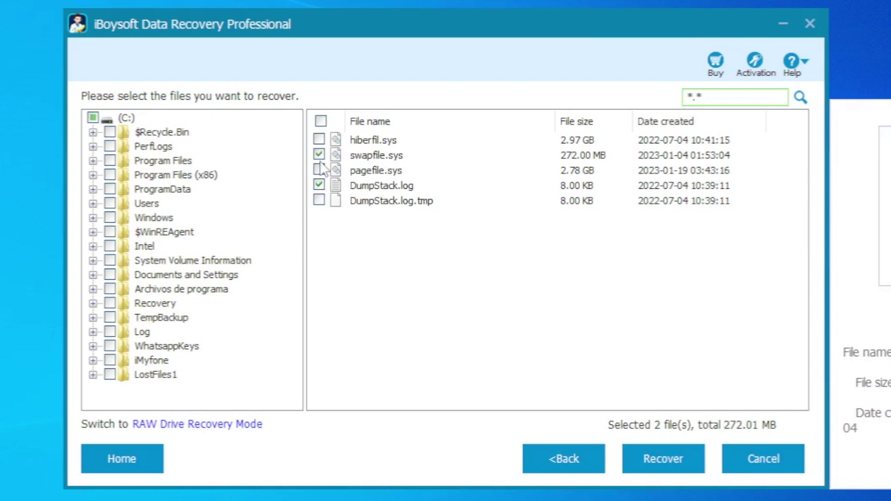
# - Recover the two marked system files to drive JANI8 (E:) and dismiss the completion message
pyautogui.click(664, 449)
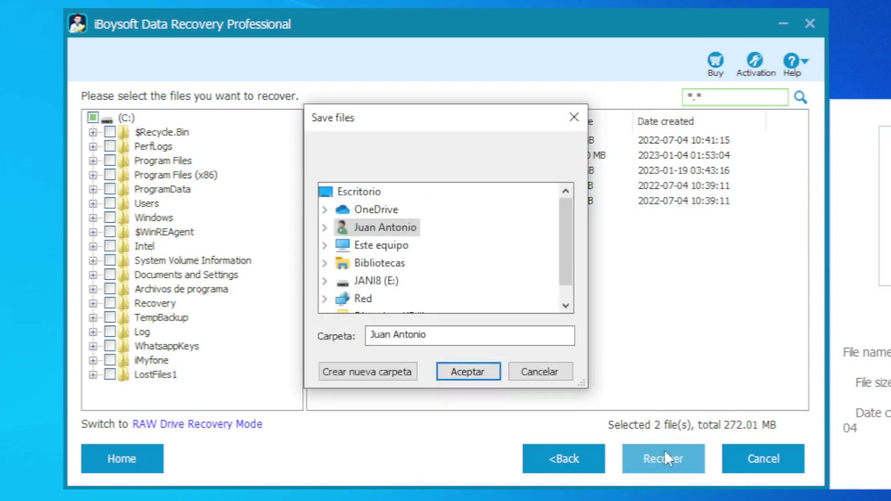
pyautogui.click(377, 281)
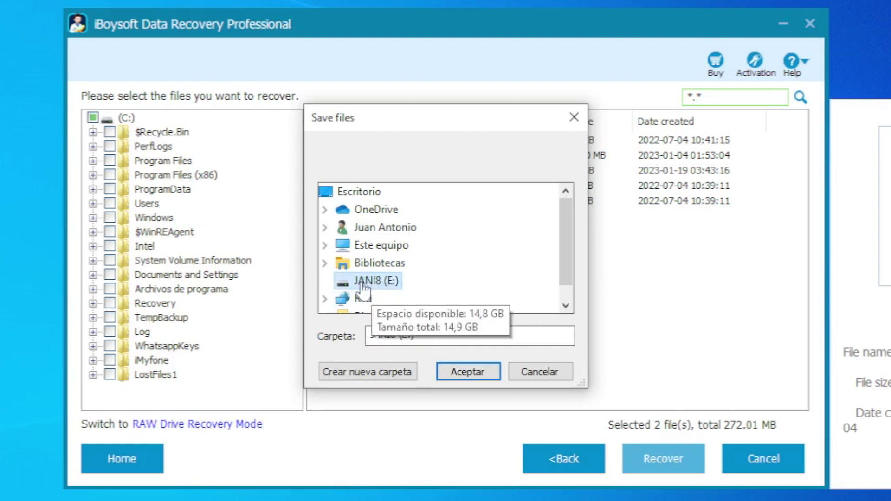
pyautogui.click(480, 371)
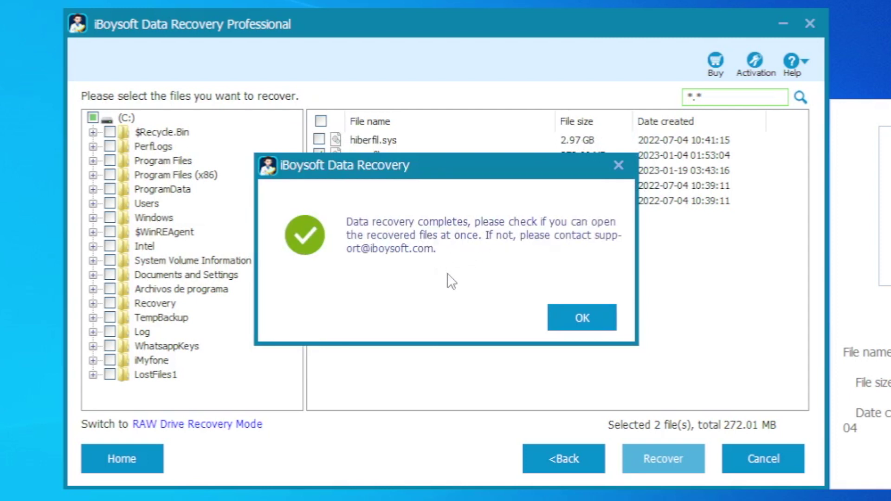
pyautogui.click(586, 313)
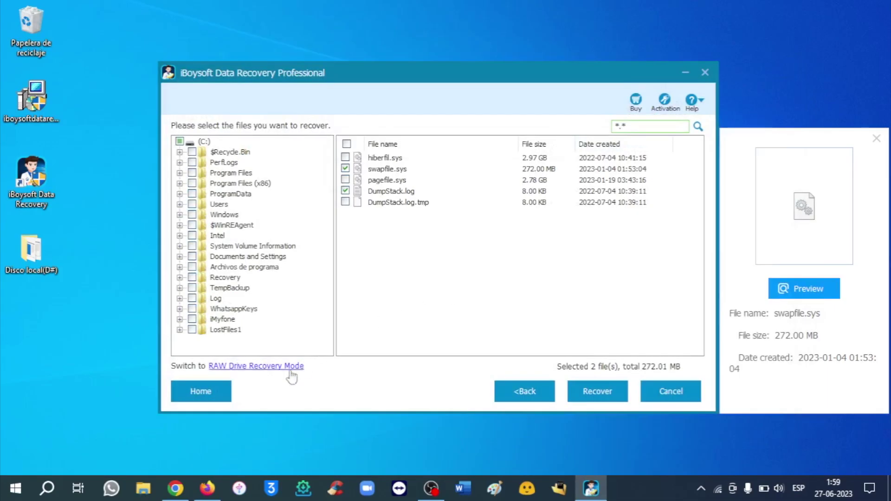
# - Open the (C#) folder on drive JANI8 (E:) in File Explorer, check the recovered files, and close the window
pyautogui.click(149, 492)
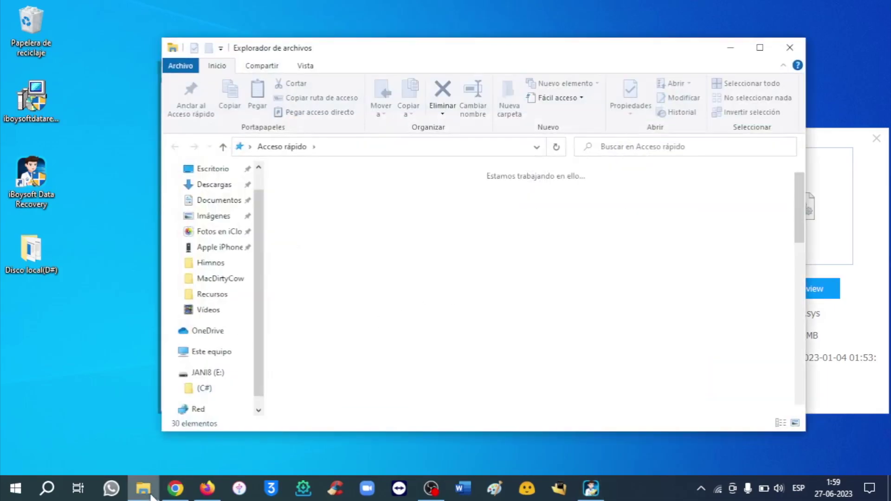
pyautogui.scroll(-5, 262, 366)
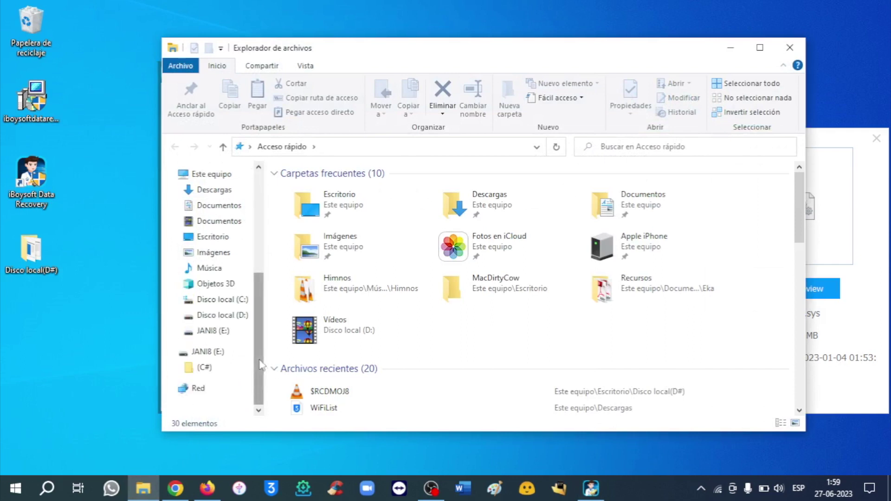
pyautogui.click(218, 332)
pyautogui.click(307, 194)
pyautogui.doubleClick(306, 195)
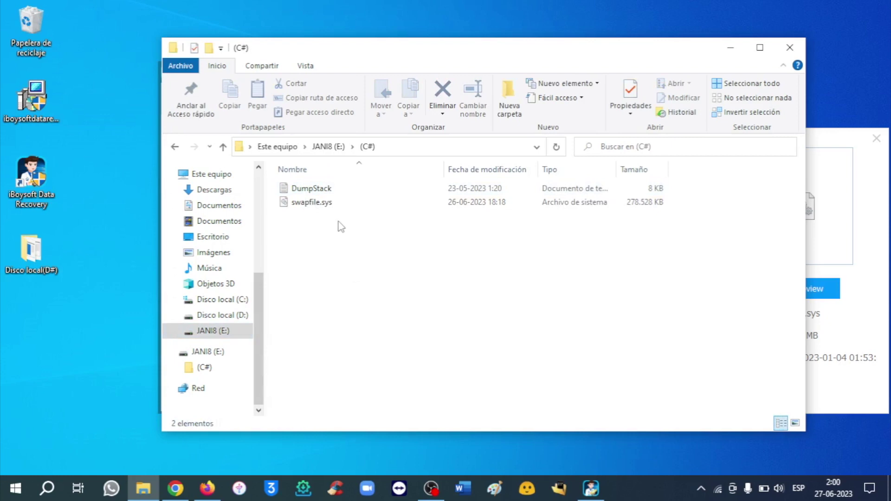
pyautogui.click(310, 202)
pyautogui.click(351, 246)
pyautogui.click(789, 47)
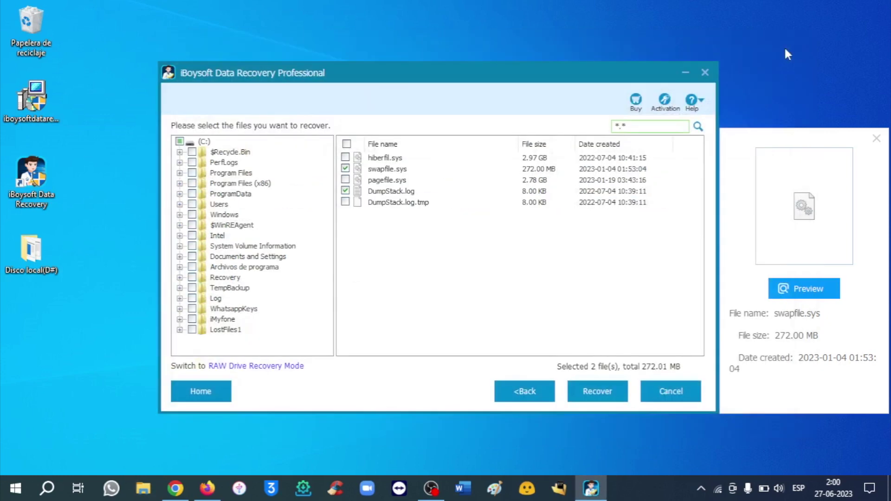
# - Close the file preview, return to the start screen while saving the current scan result, and open BitLocker Recovery
pyautogui.click(876, 139)
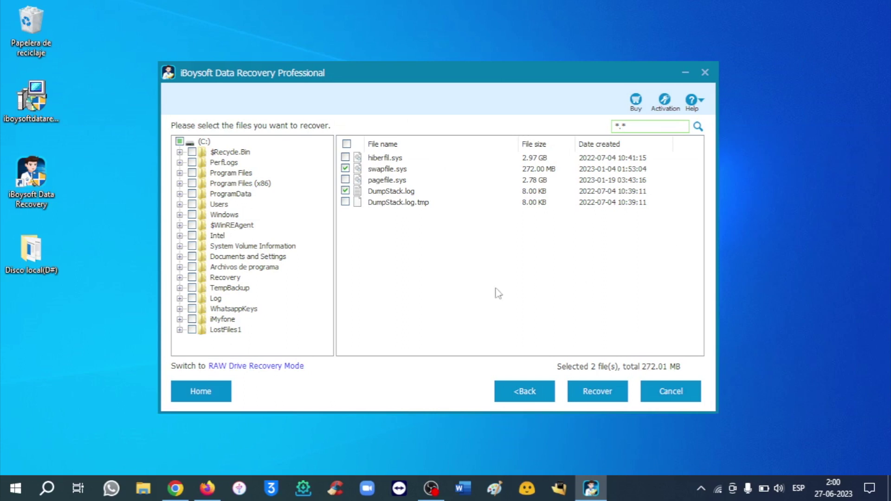
pyautogui.click(213, 383)
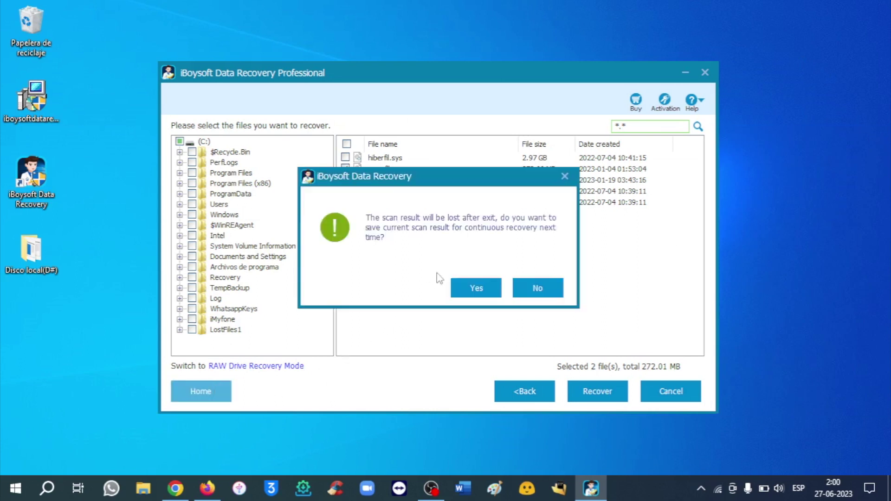
pyautogui.click(471, 288)
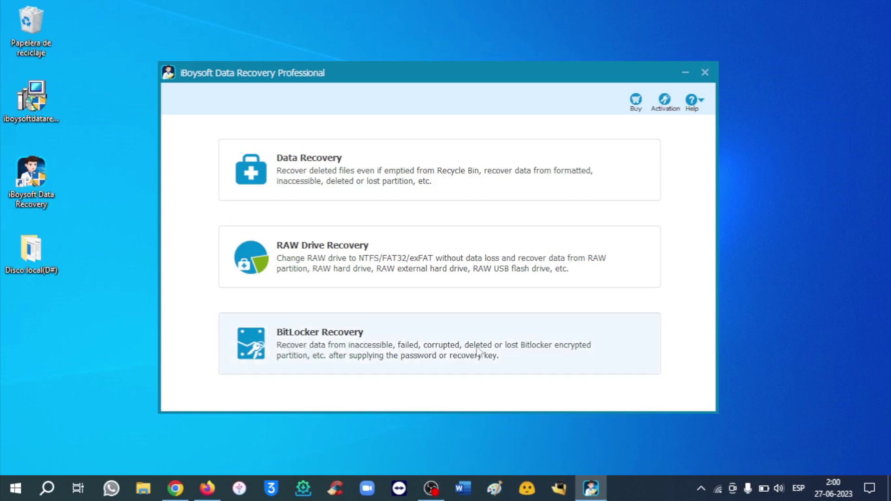
pyautogui.click(527, 355)
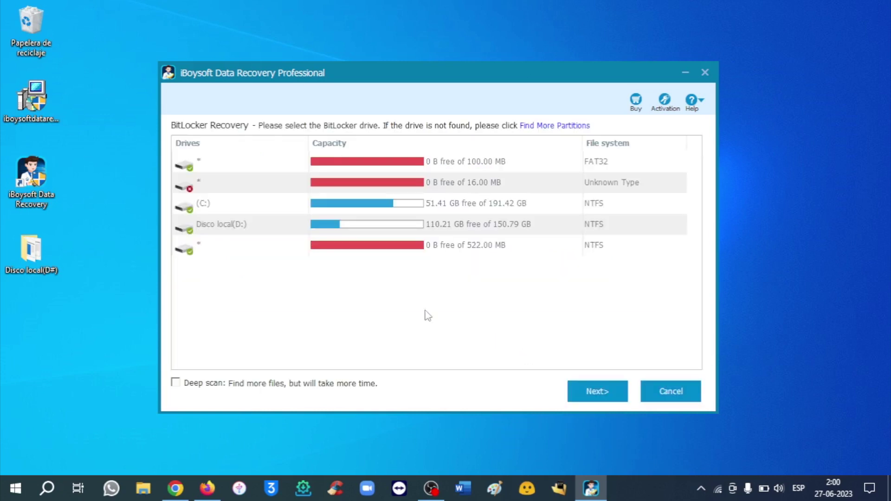
# - Select Disco local(D:) for BitLocker recovery, view the password or recovery key request, and cancel it
pyautogui.click(382, 232)
pyautogui.click(382, 206)
pyautogui.click(388, 225)
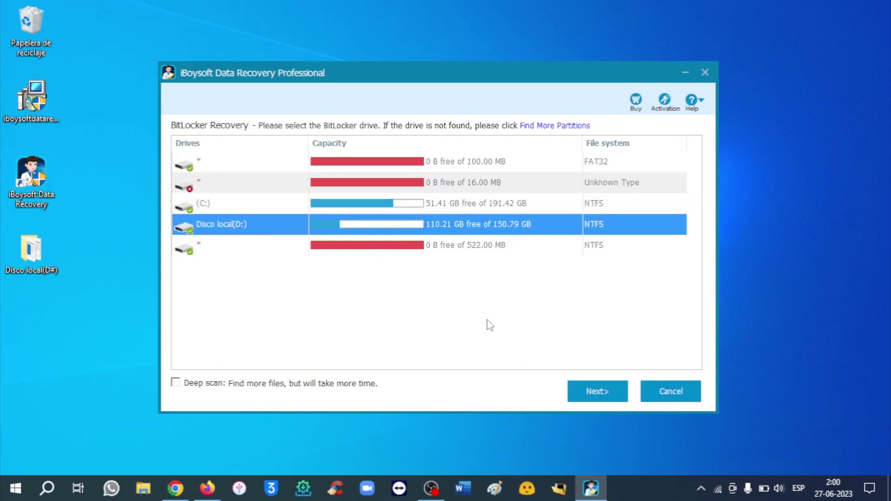
pyautogui.click(613, 402)
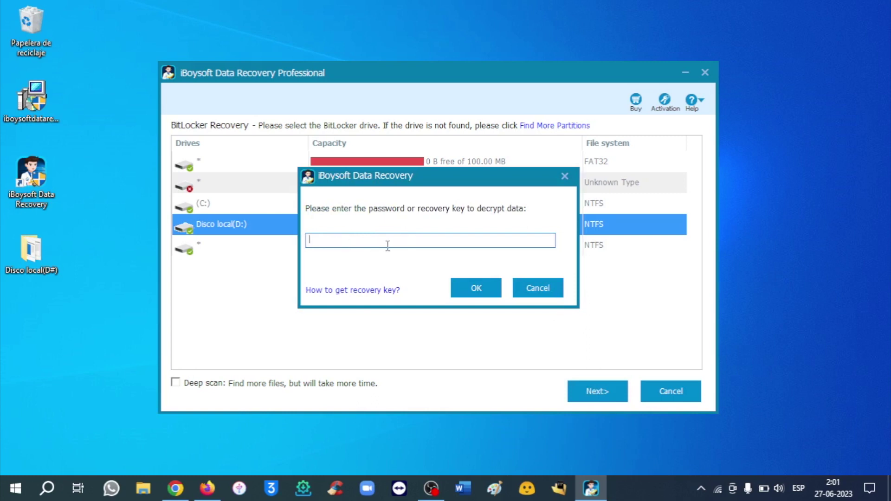
pyautogui.click(531, 285)
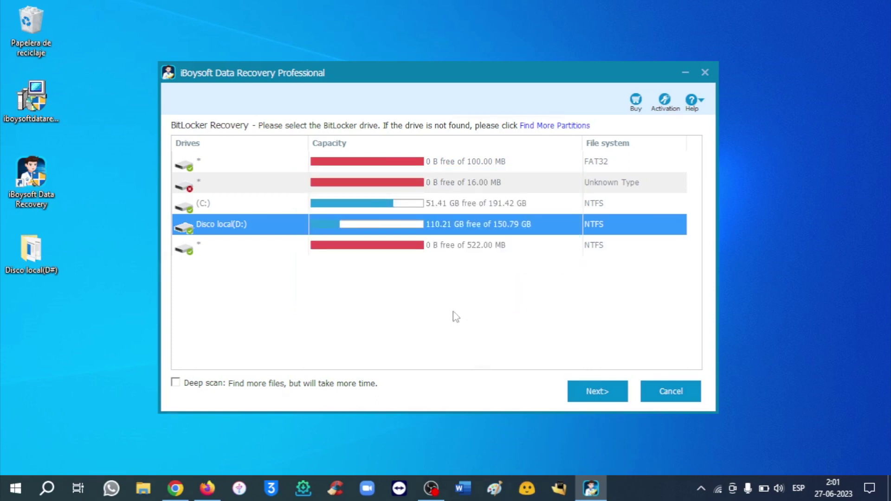
# - Switch to Chrome and review the iBoysoft free data recovery page from the BitLocker section through data loss scenarios to supported devices
pyautogui.click(176, 488)
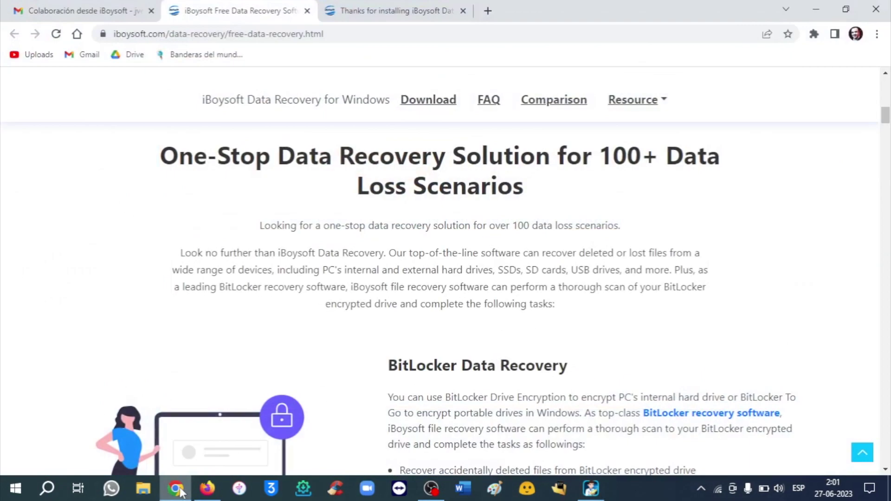
pyautogui.scroll(-4, 847, 176)
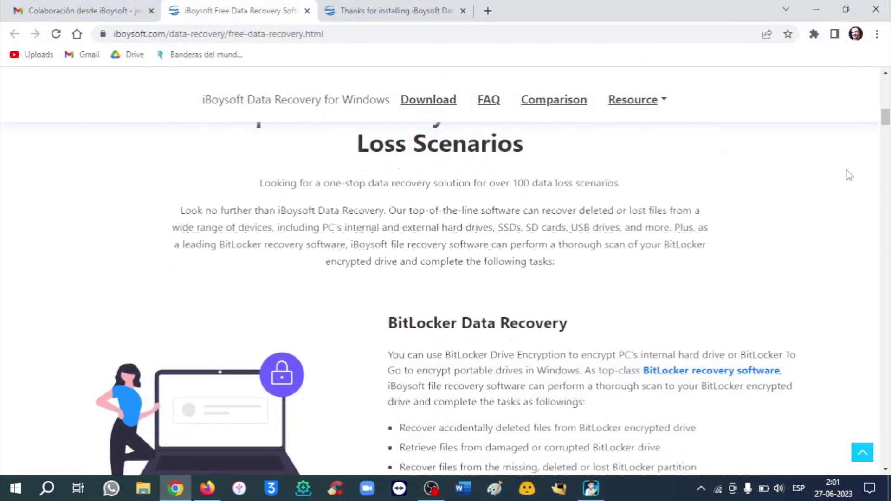
pyautogui.scroll(-6, 847, 175)
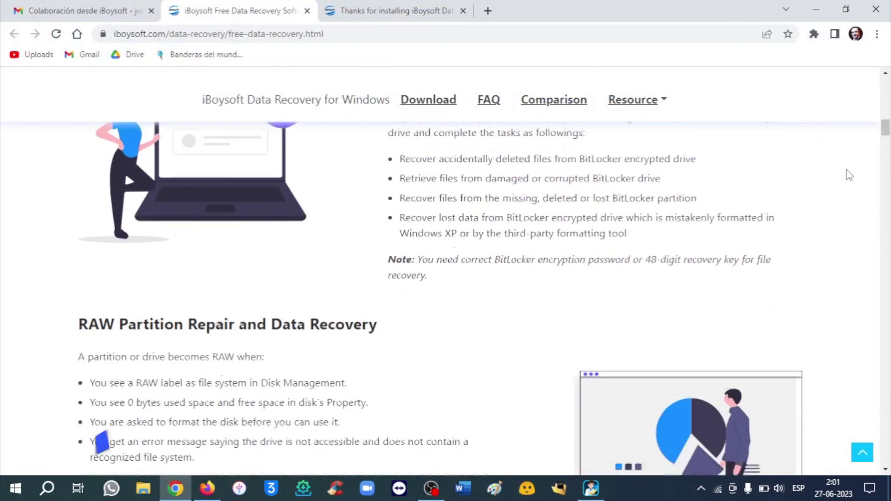
pyautogui.scroll(-4, 848, 175)
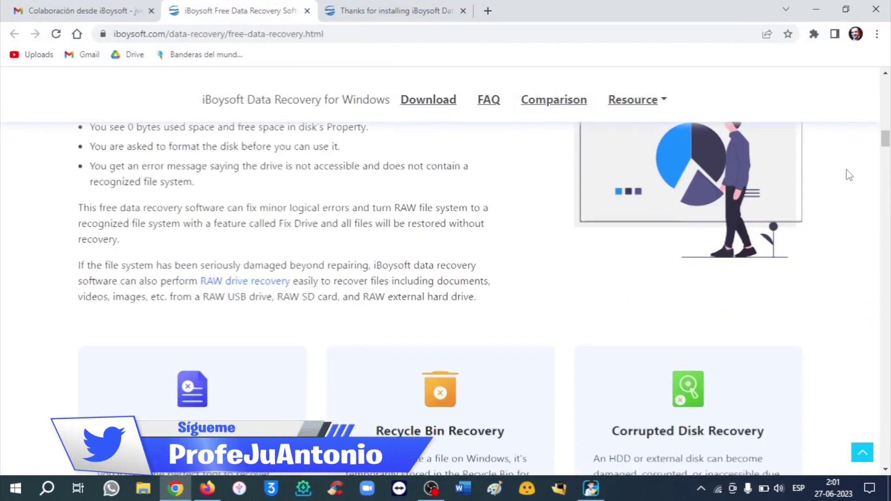
pyautogui.scroll(-5, 848, 176)
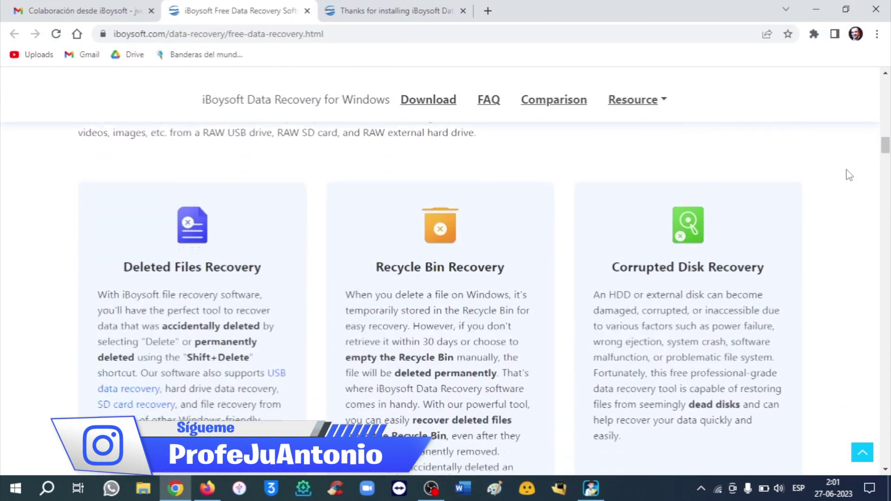
pyautogui.scroll(-2, 848, 175)
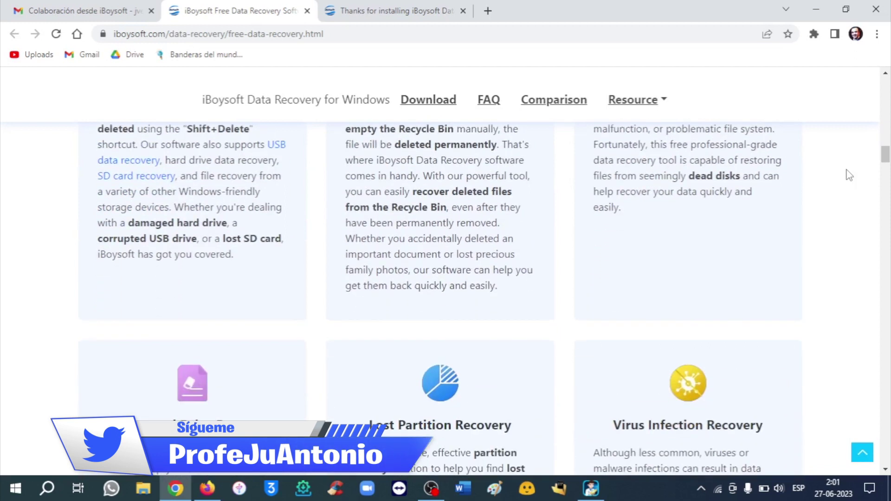
pyautogui.scroll(-5, 848, 175)
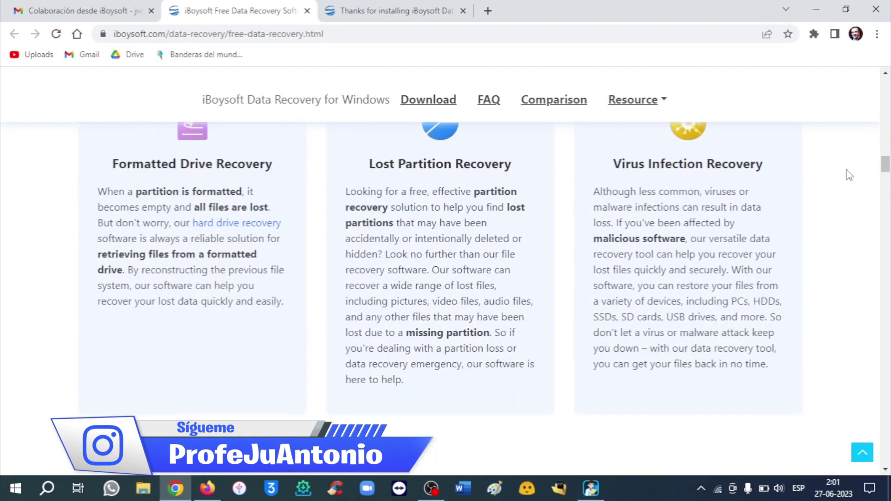
pyautogui.scroll(-5, 849, 176)
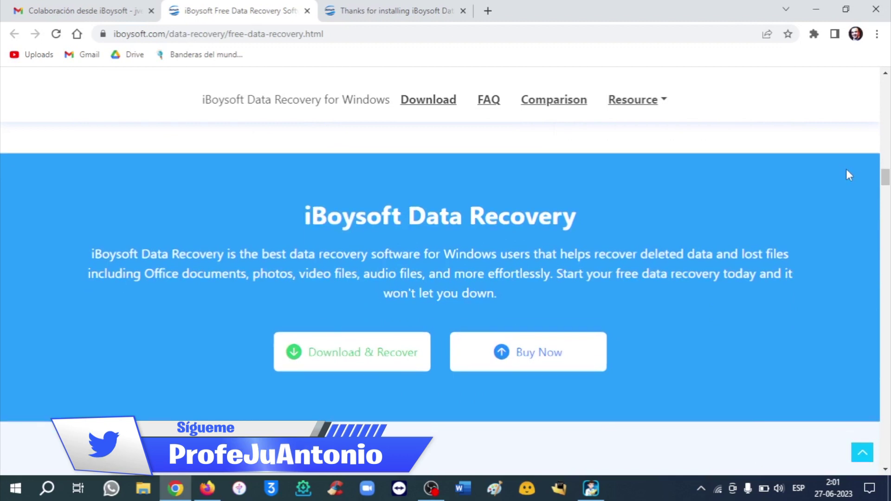
pyautogui.scroll(-6, 846, 171)
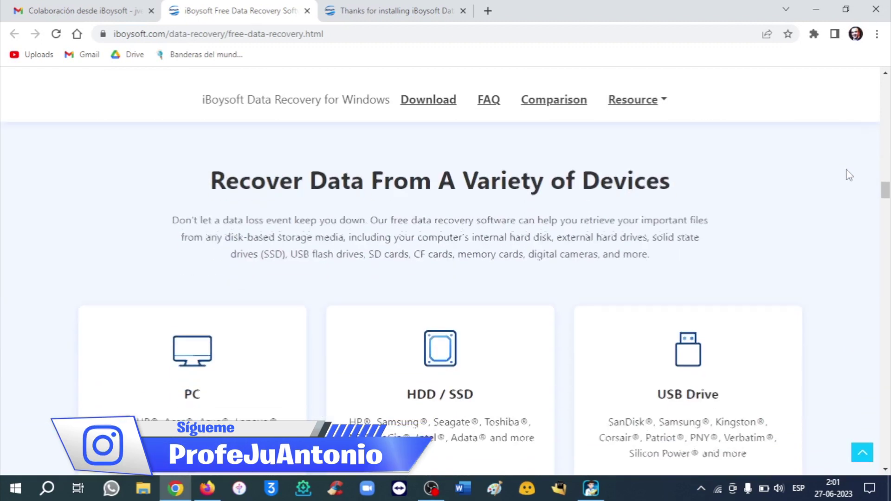